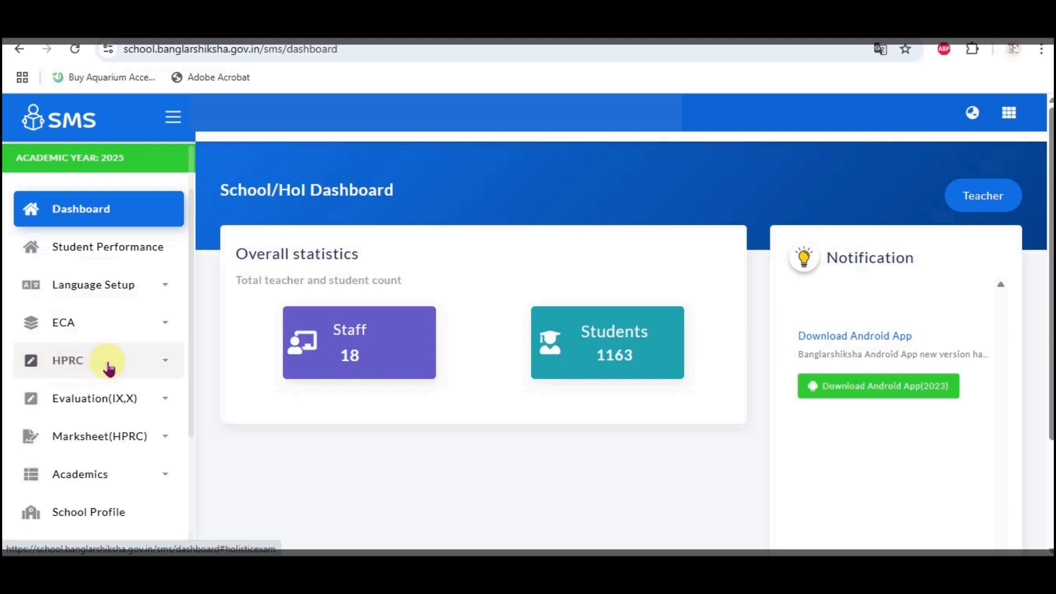
- Load the HPRC Learning Perspective of Cognitive Domain entry table for class VI, section A, term Evaluation-I
left_click(164, 363)
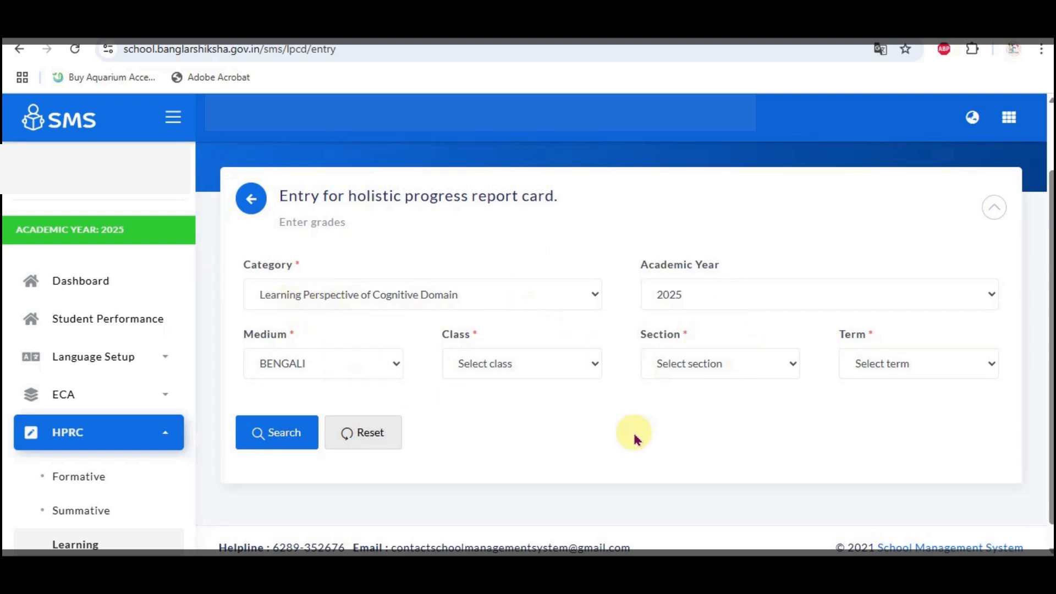
left_click(562, 370)
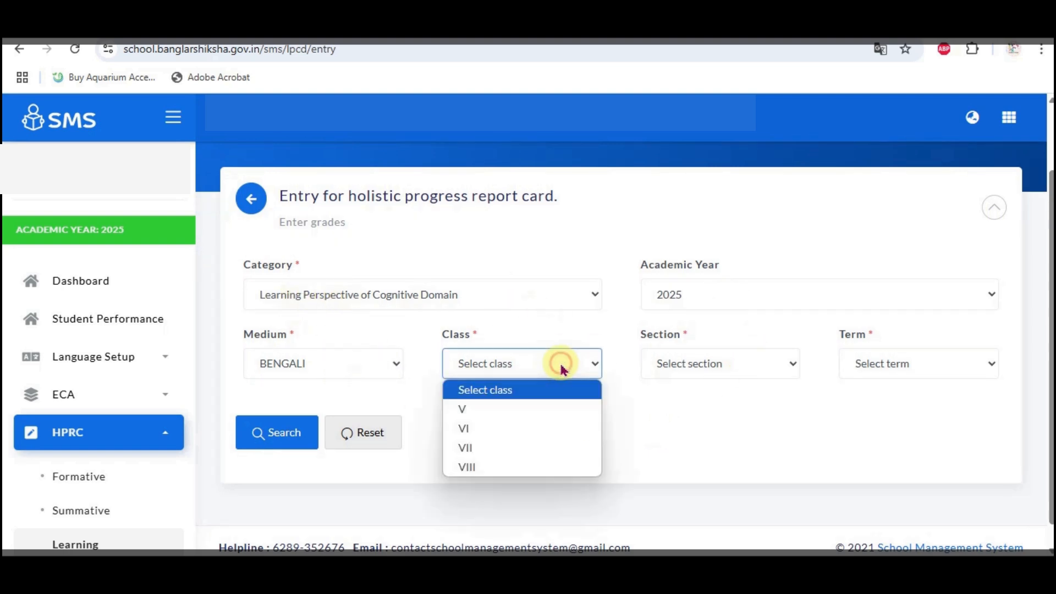
left_click(506, 428)
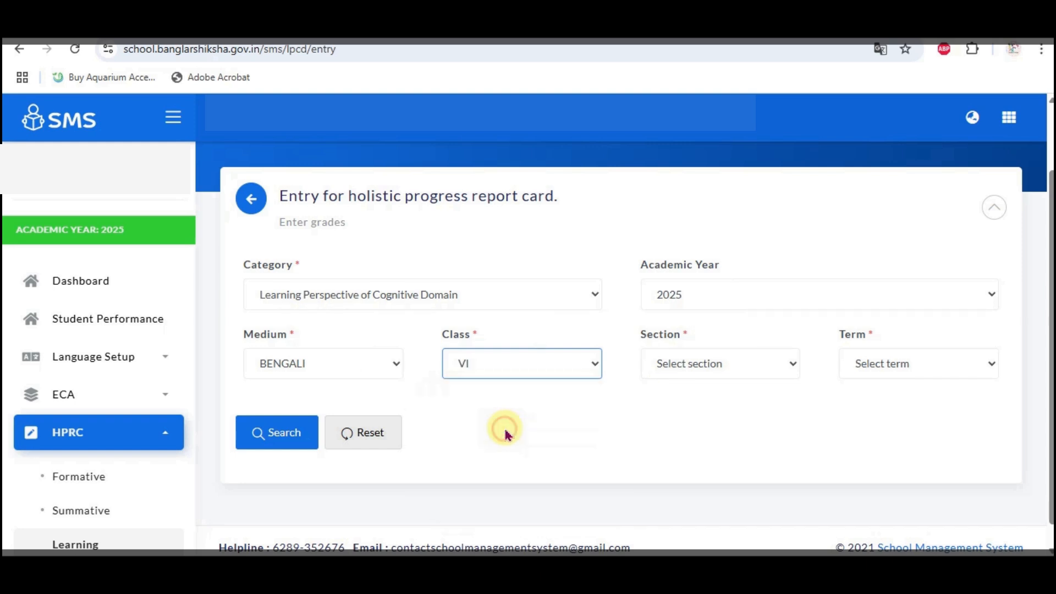
left_click(703, 362)
left_click(681, 408)
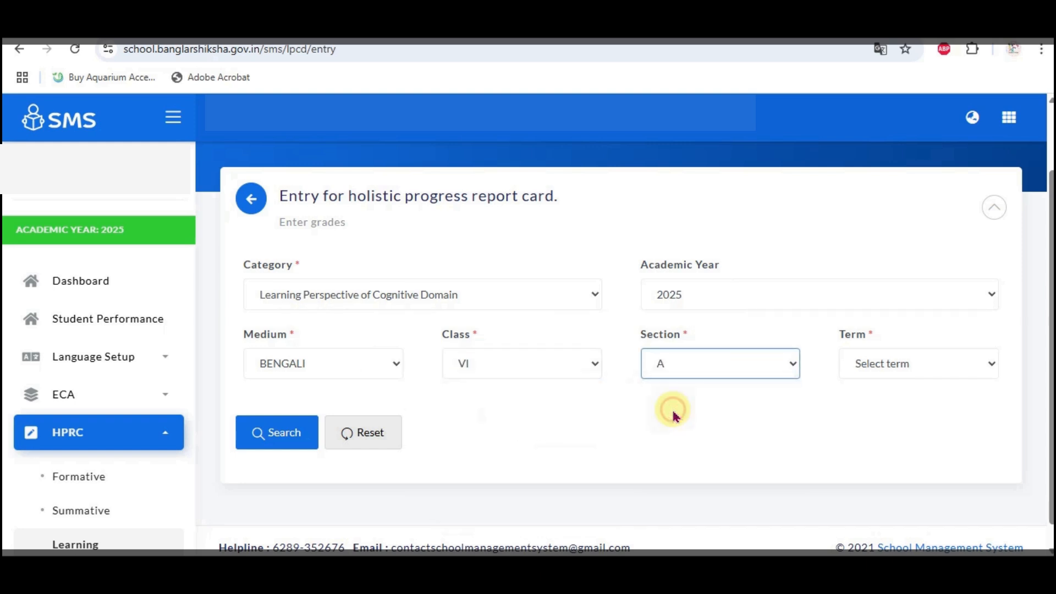
left_click(897, 368)
left_click(897, 416)
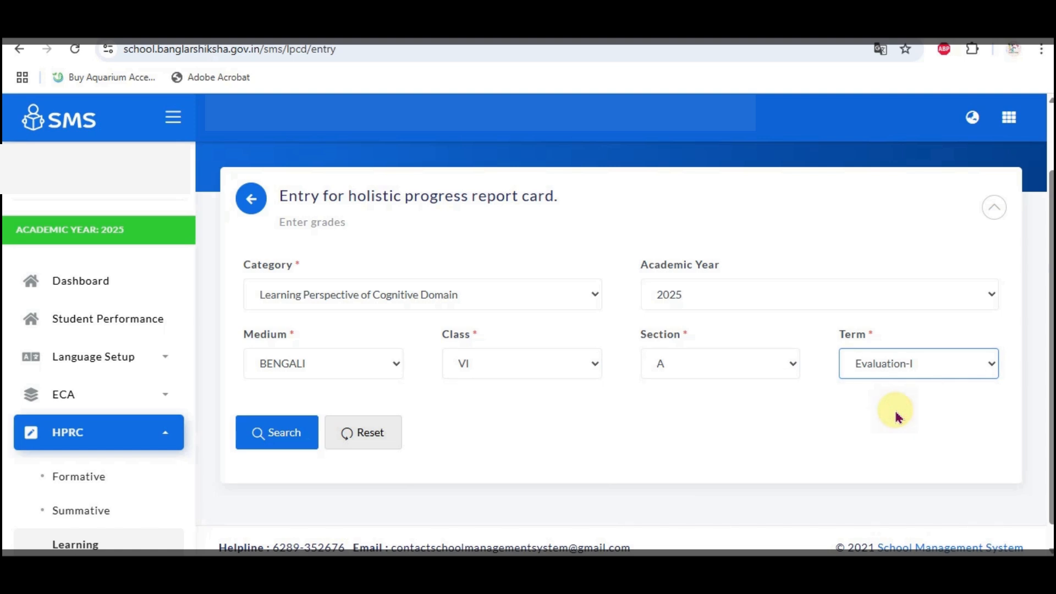
left_click(277, 435)
scroll(624, 440, "down", 4)
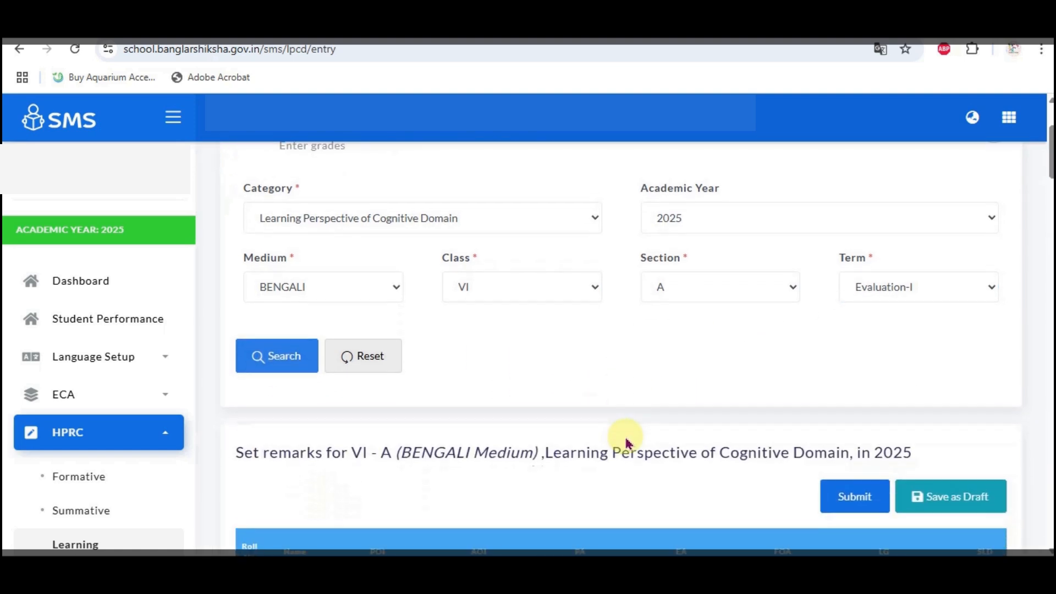
- Check what the abbreviated column headings of the remarks table, from POI to SLD, stand for
scroll(628, 435, "down", 3)
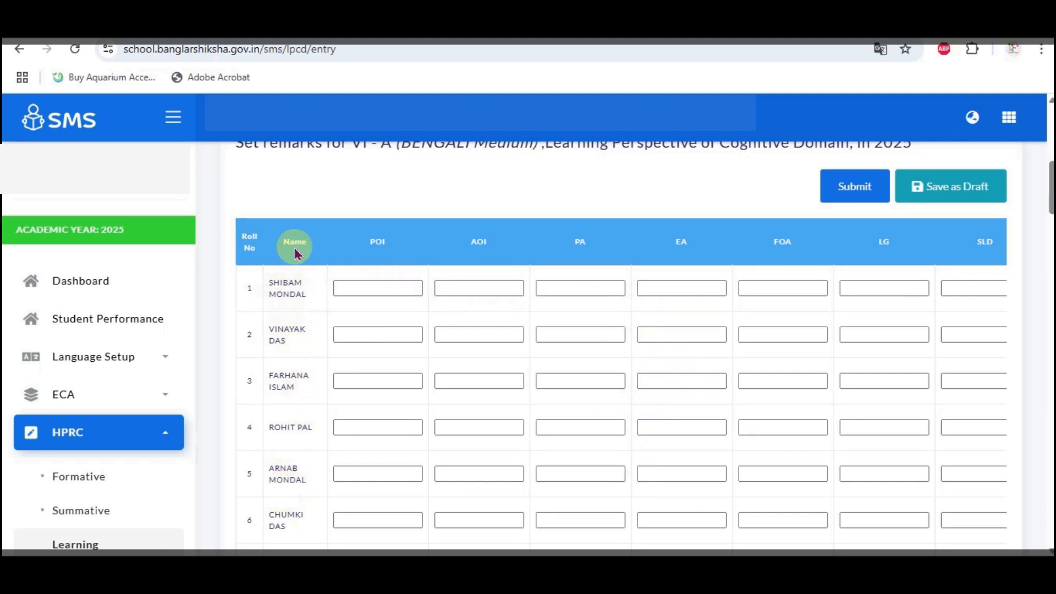
mouse_move(390, 250)
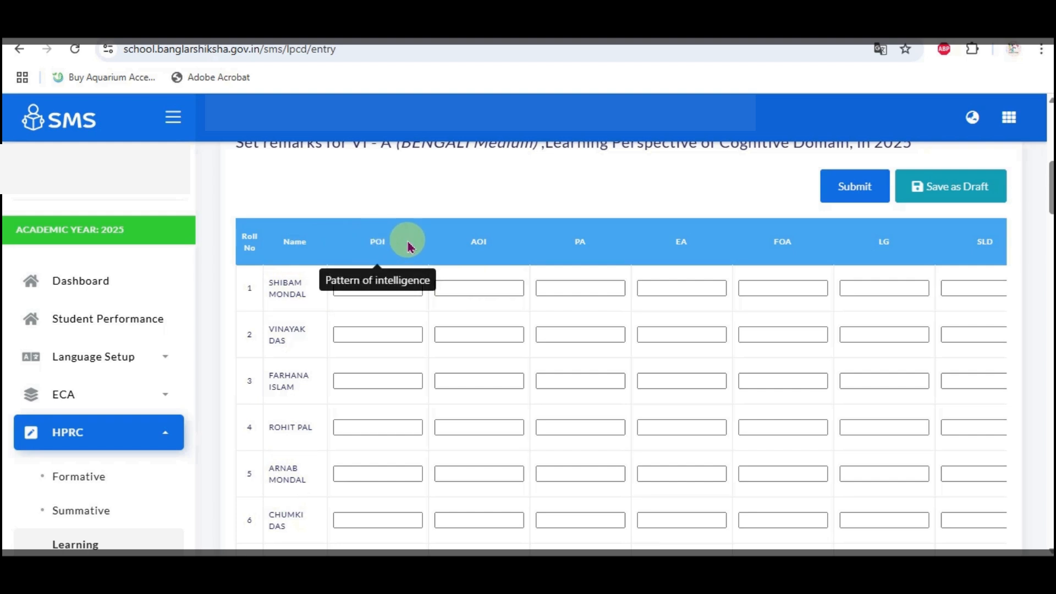
mouse_move(477, 242)
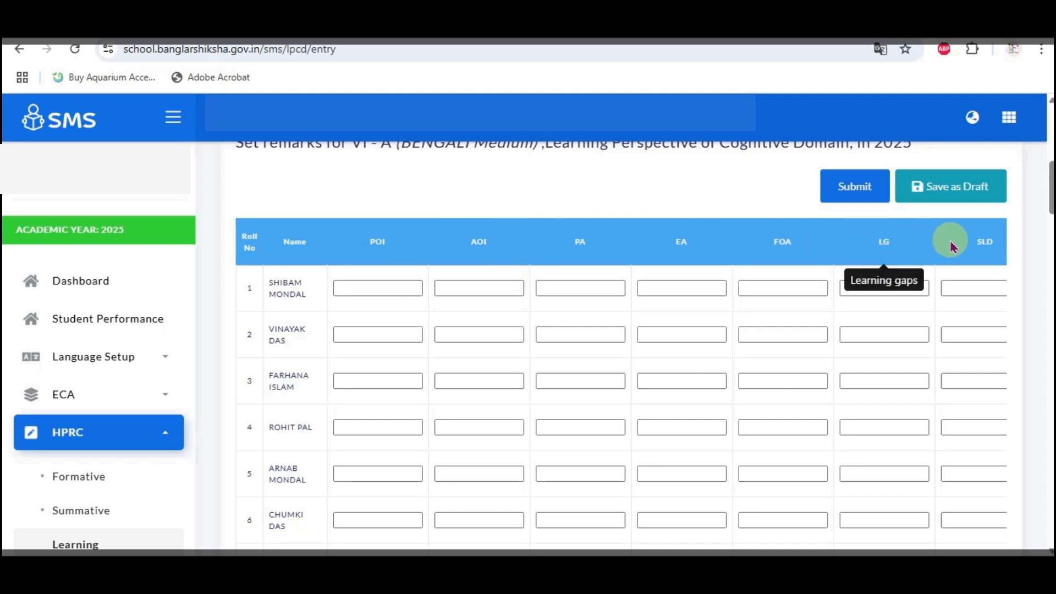
mouse_move(957, 247)
mouse_move(908, 246)
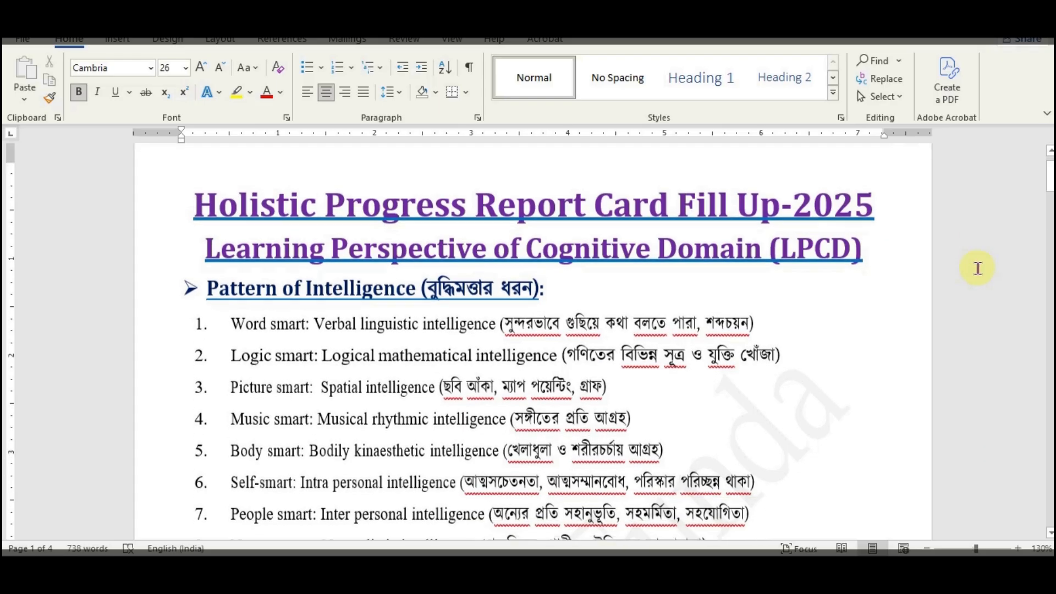
- Switch to the LPCD guide in Word and read the Pattern of Intelligence and Area of Interest options
scroll(974, 266, "down", 1)
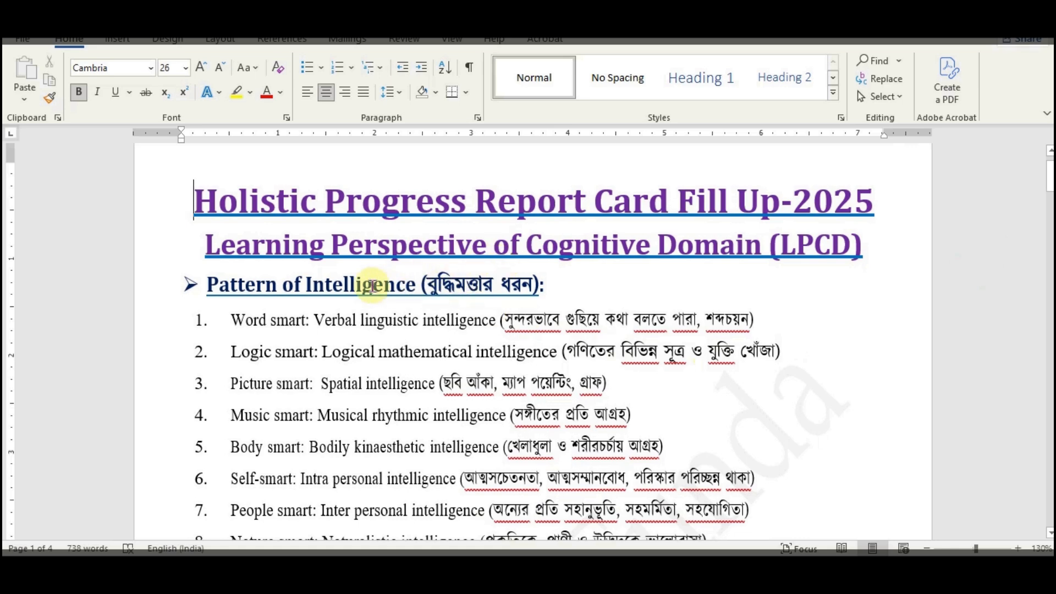
scroll(378, 277, "down", 1)
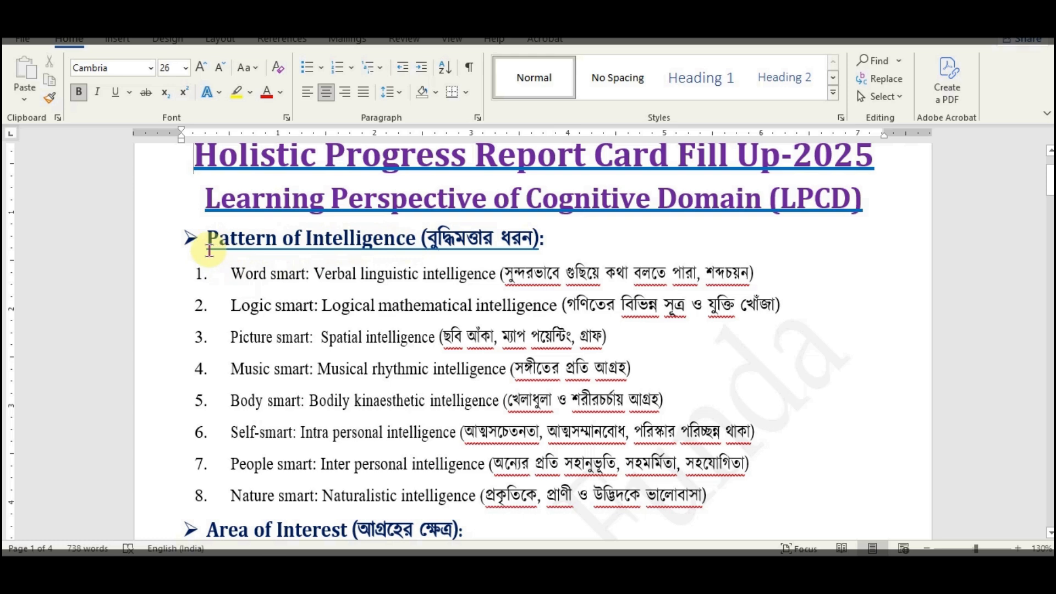
scroll(434, 335, "down", 3)
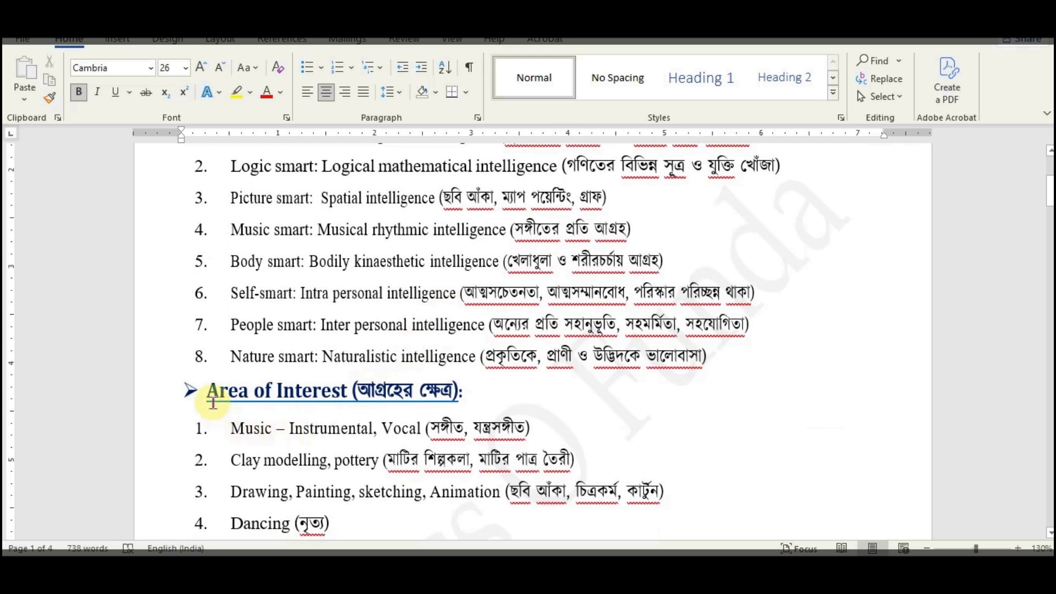
scroll(338, 389, "down", 1)
scroll(297, 352, "up", 2)
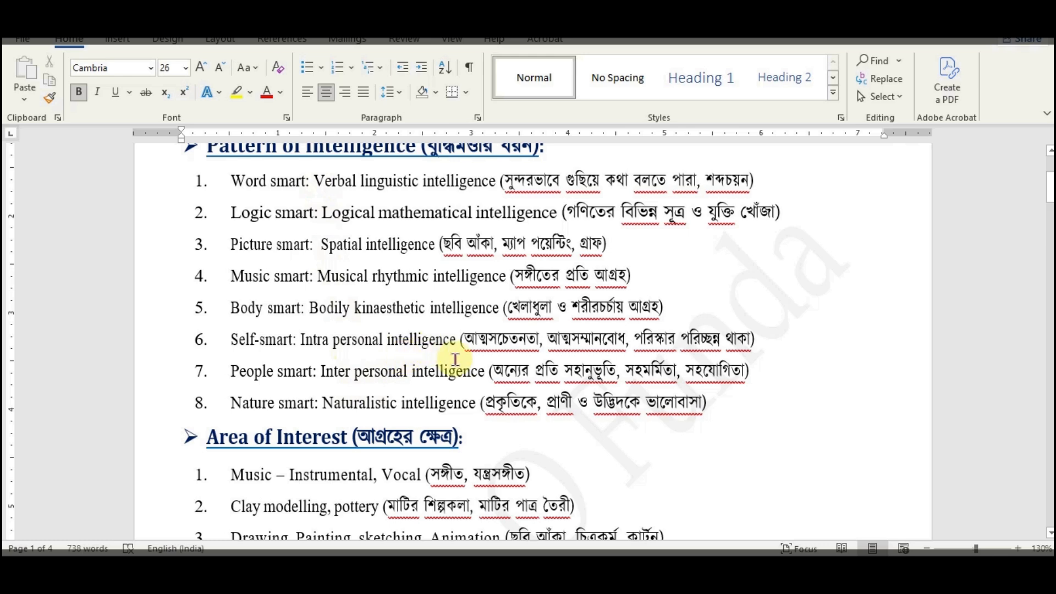
scroll(533, 355, "down", 6)
scroll(533, 358, "down", 5)
scroll(533, 358, "up", 7)
scroll(287, 274, "down", 11)
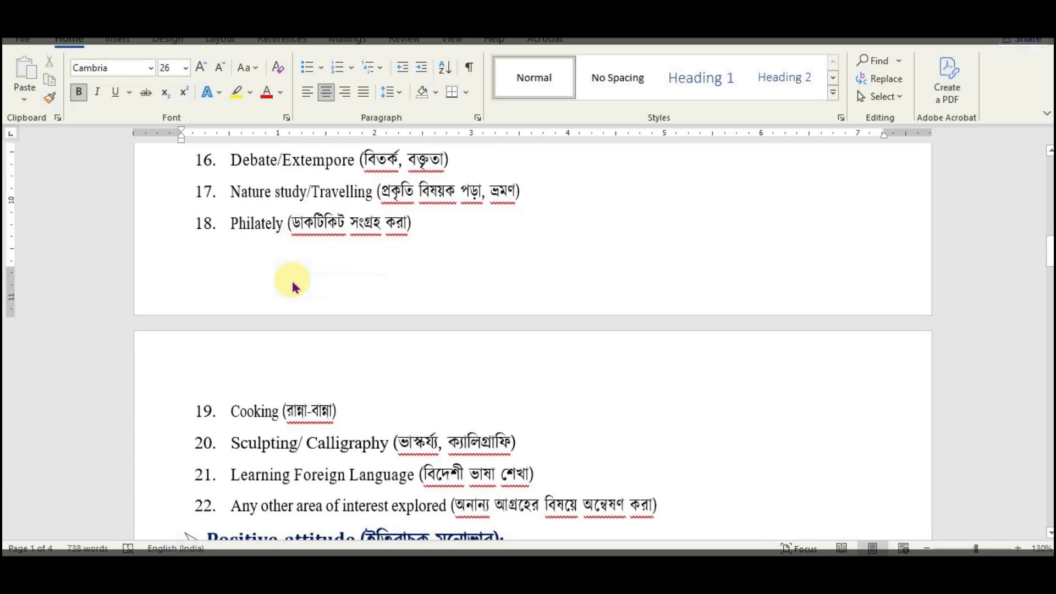
- Read the Positive attitude and Exceptional ability options in the guide
scroll(293, 286, "down", 3)
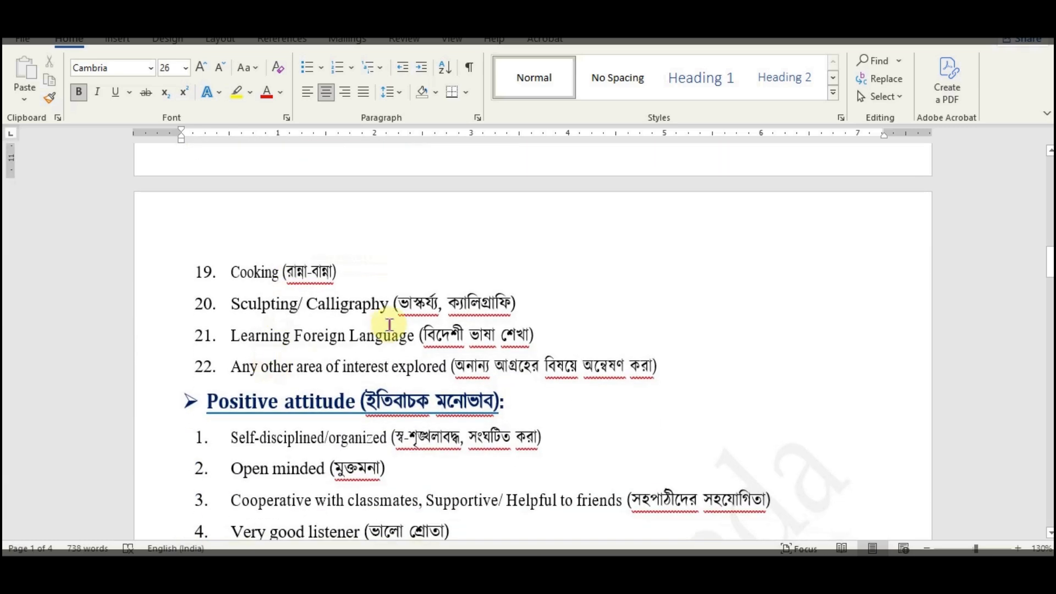
scroll(245, 343, "down", 2)
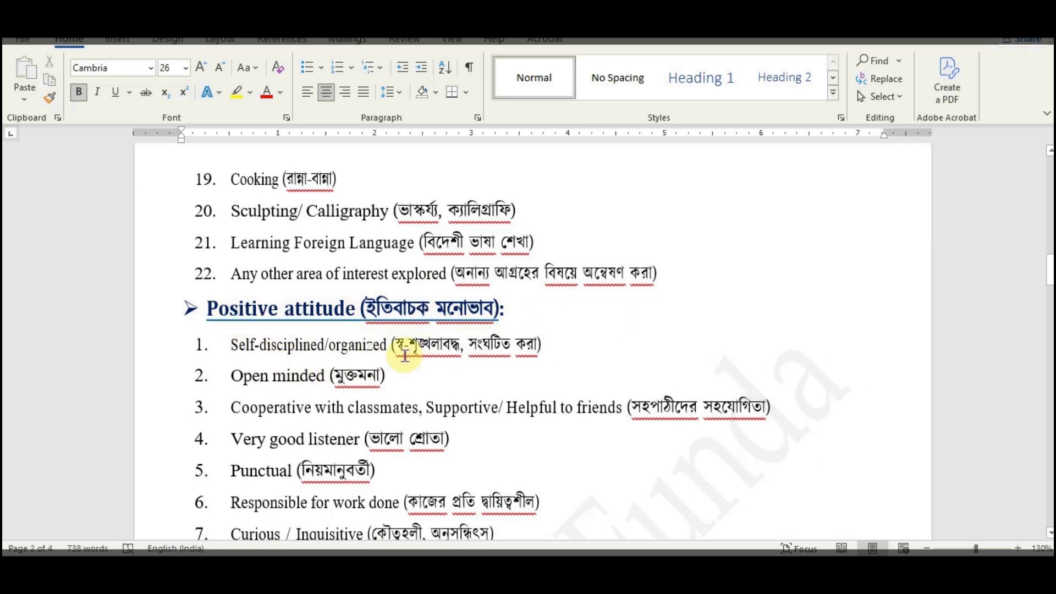
scroll(406, 355, "down", 11)
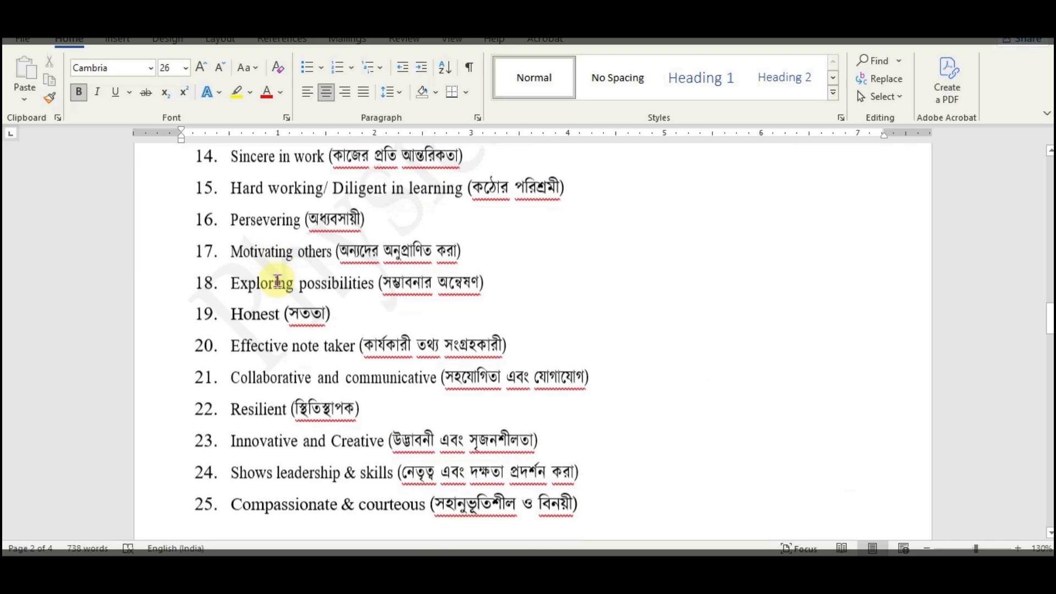
scroll(277, 280, "down", 8)
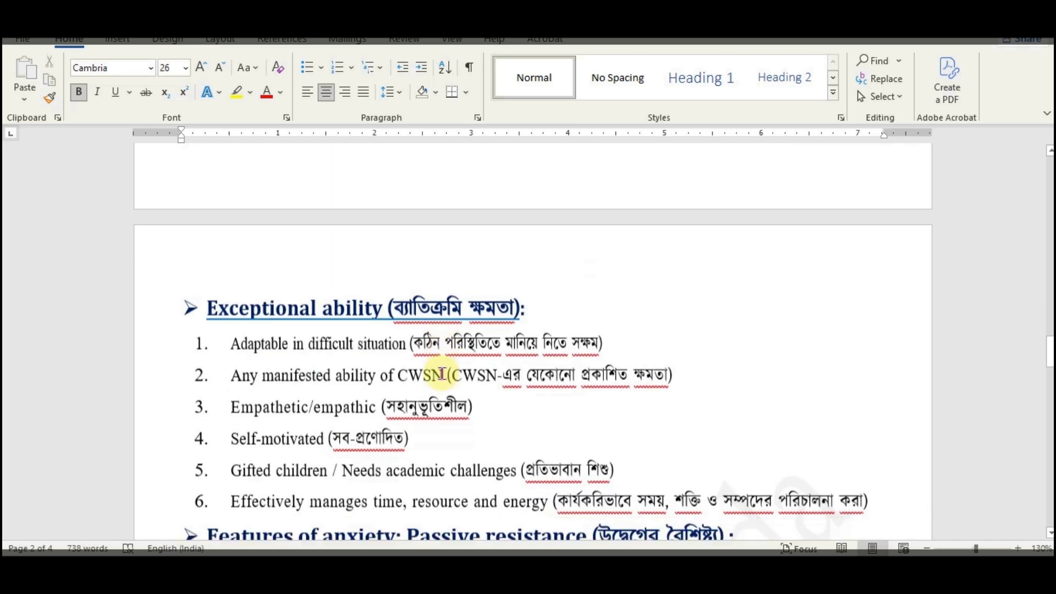
scroll(442, 374, "down", 1)
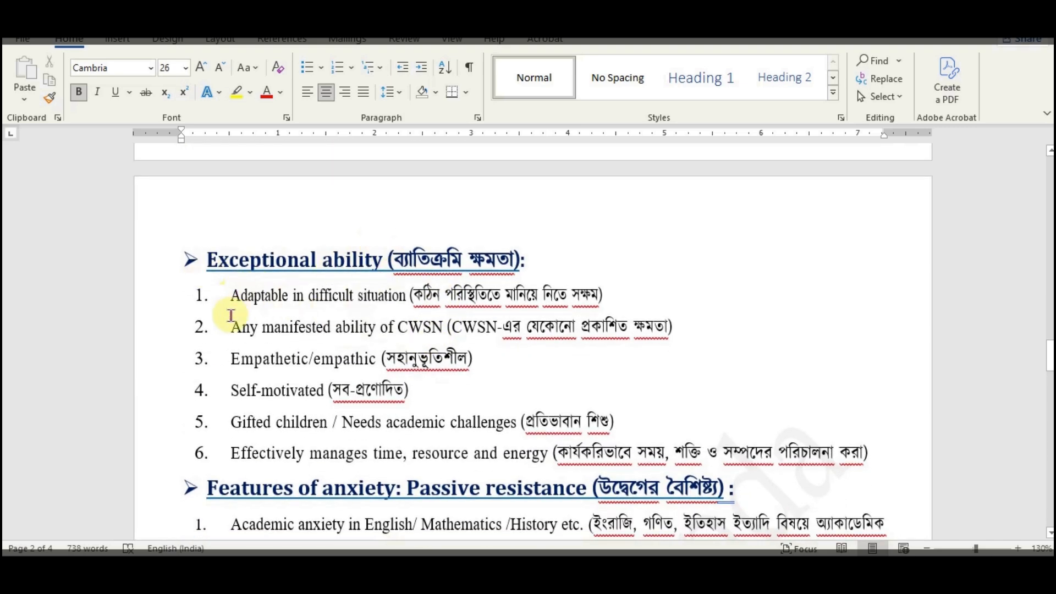
scroll(463, 304, "down", 3)
scroll(462, 304, "up", 3)
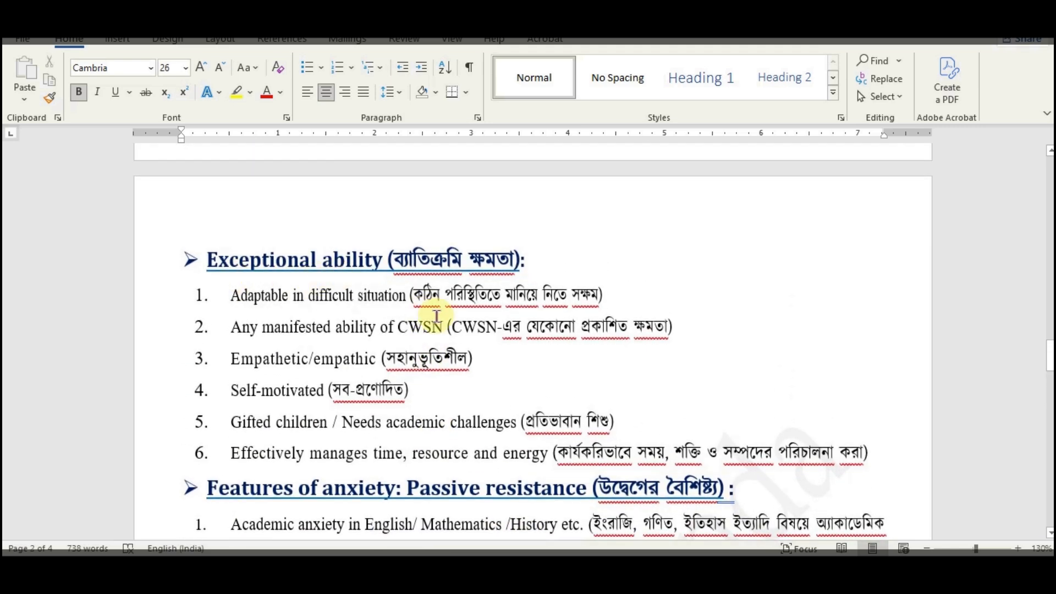
- Read the Features of anxiety, Learning Gap and Specific learning difficulties options and the closing note in the guide
scroll(372, 289, "down", 4)
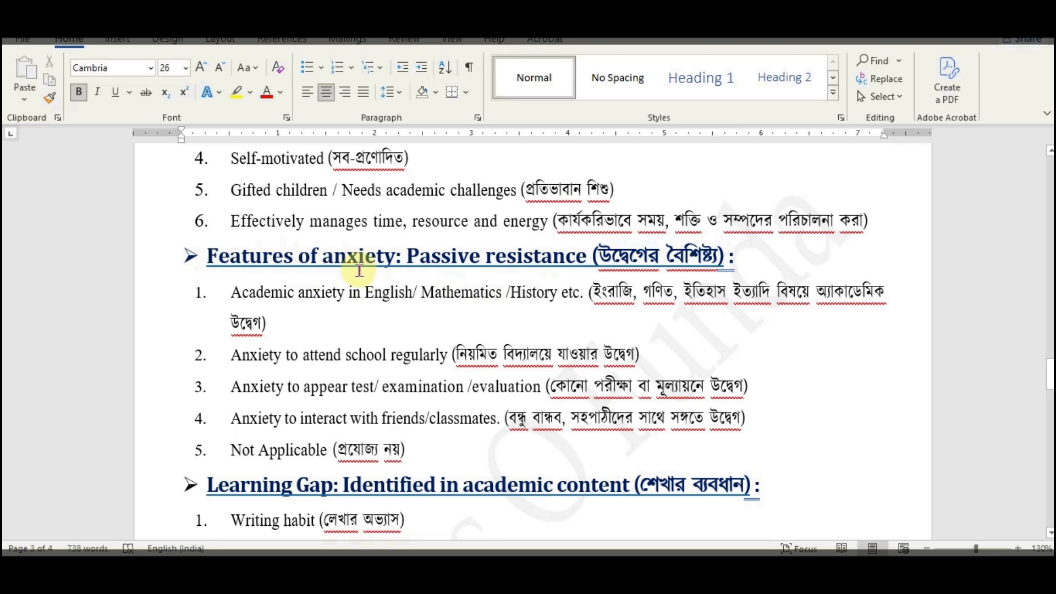
scroll(391, 318, "down", 1)
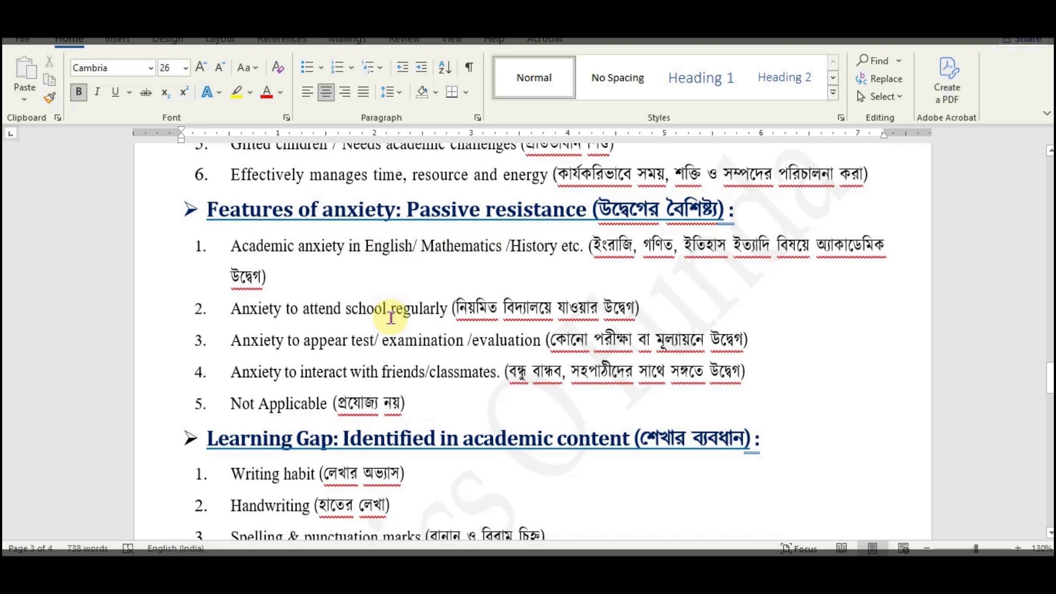
scroll(391, 318, "down", 4)
scroll(365, 322, "down", 2)
scroll(352, 314, "down", 12)
scroll(323, 295, "up", 5)
scroll(286, 275, "up", 8)
scroll(478, 324, "down", 5)
scroll(467, 332, "down", 6)
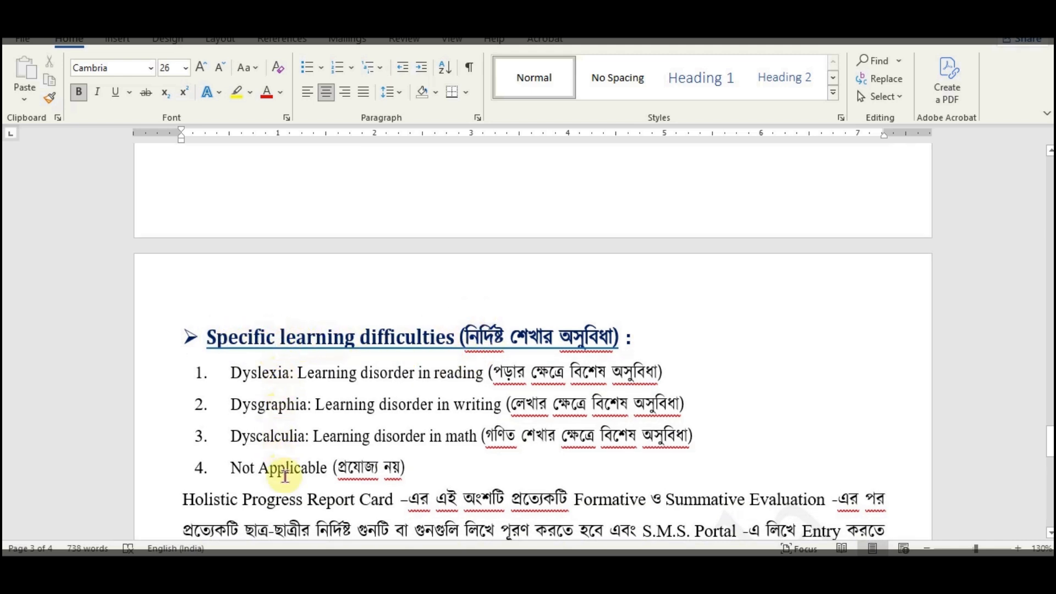
scroll(294, 368, "down", 1)
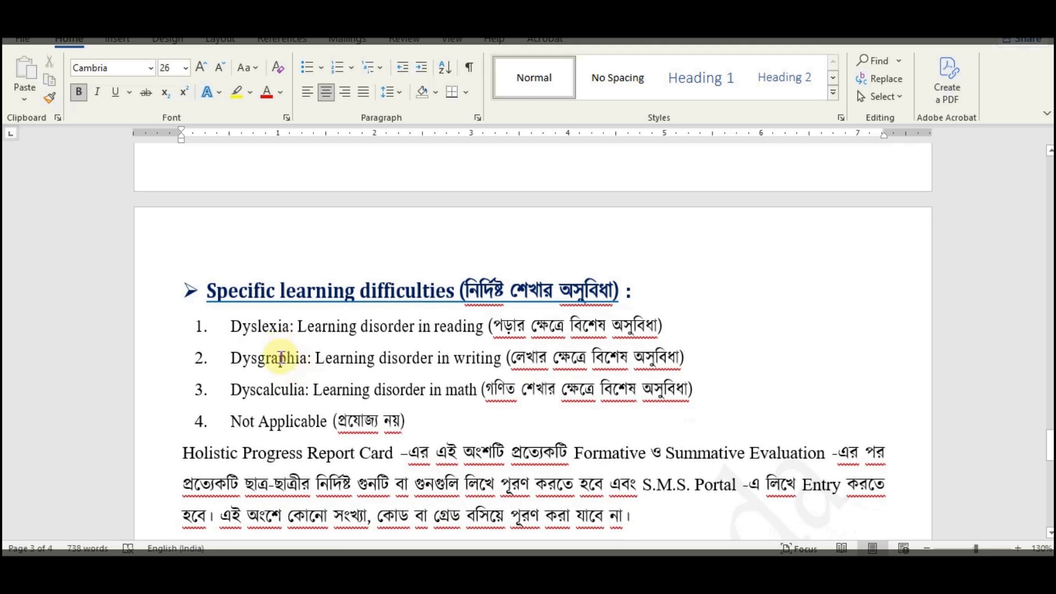
scroll(352, 383, "down", 1)
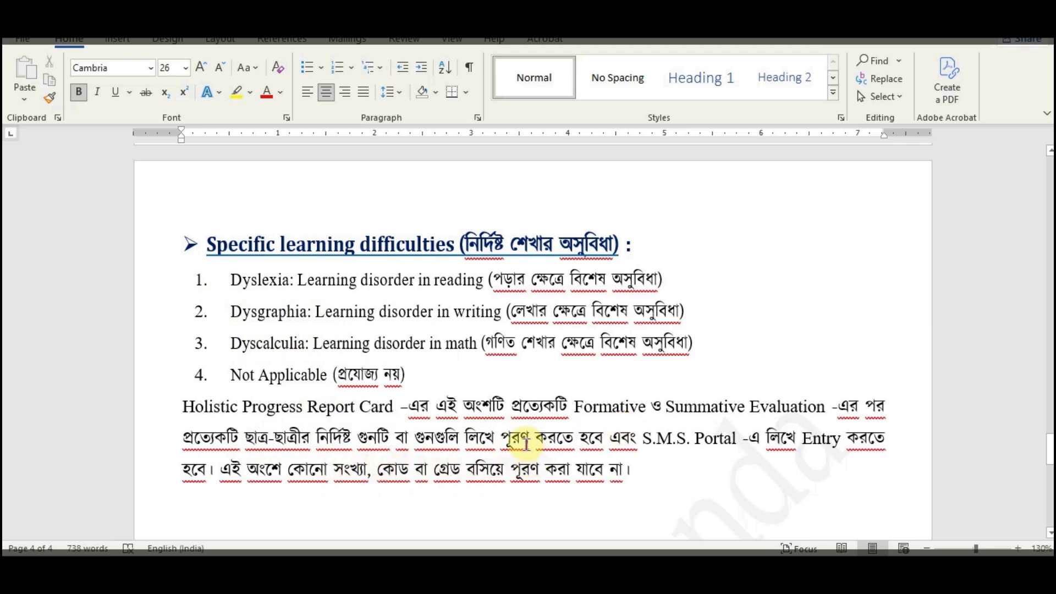
- Look back over the guide's option lists from the closing note to the beginning of the document
scroll(526, 445, "up", 12)
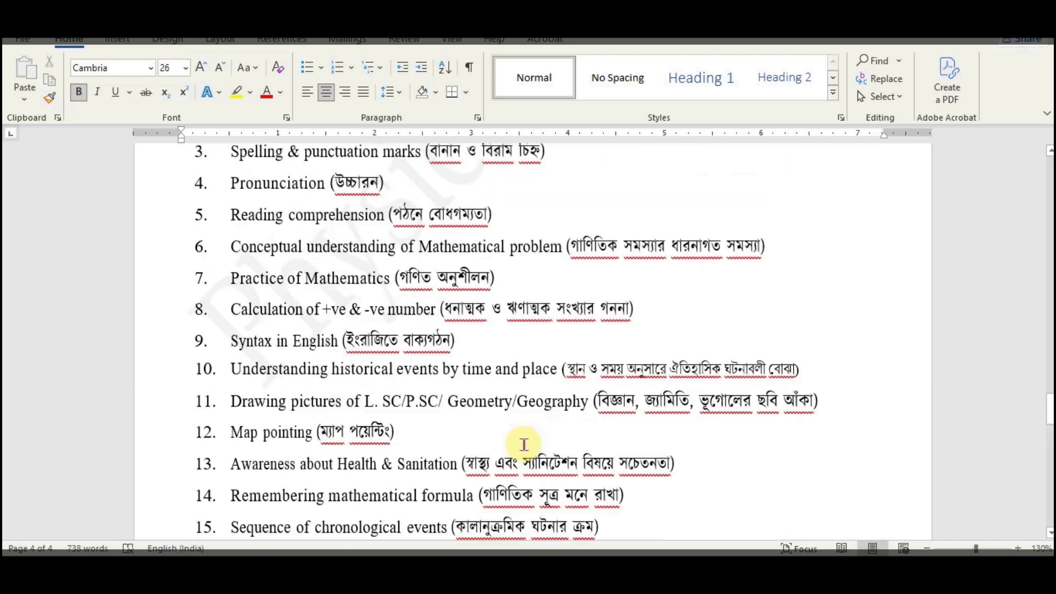
scroll(525, 445, "up", 6)
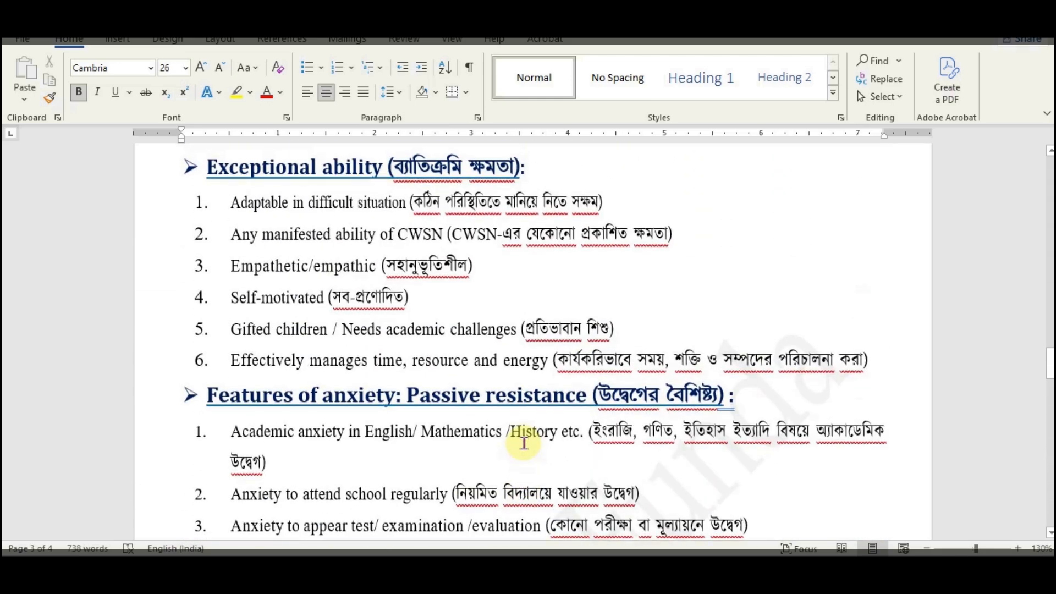
scroll(525, 444, "up", 8)
scroll(525, 444, "up", 8)
scroll(525, 444, "up", 10)
scroll(525, 444, "up", 8)
scroll(419, 398, "down", 1)
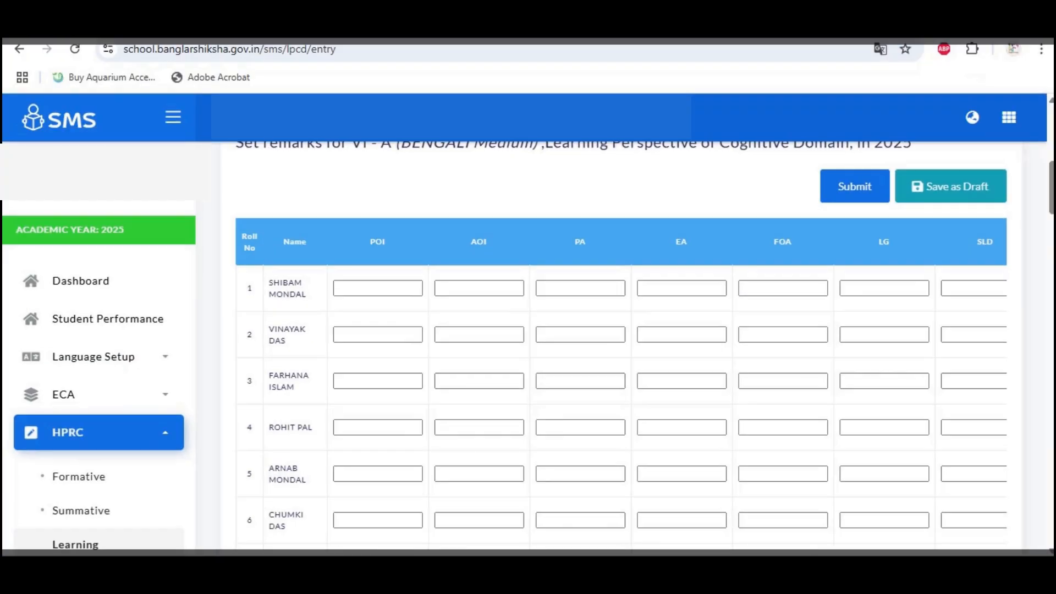
- Switch back to the SMS portal and check the POI and AOI entry fields for the first students
mouse_move(353, 252)
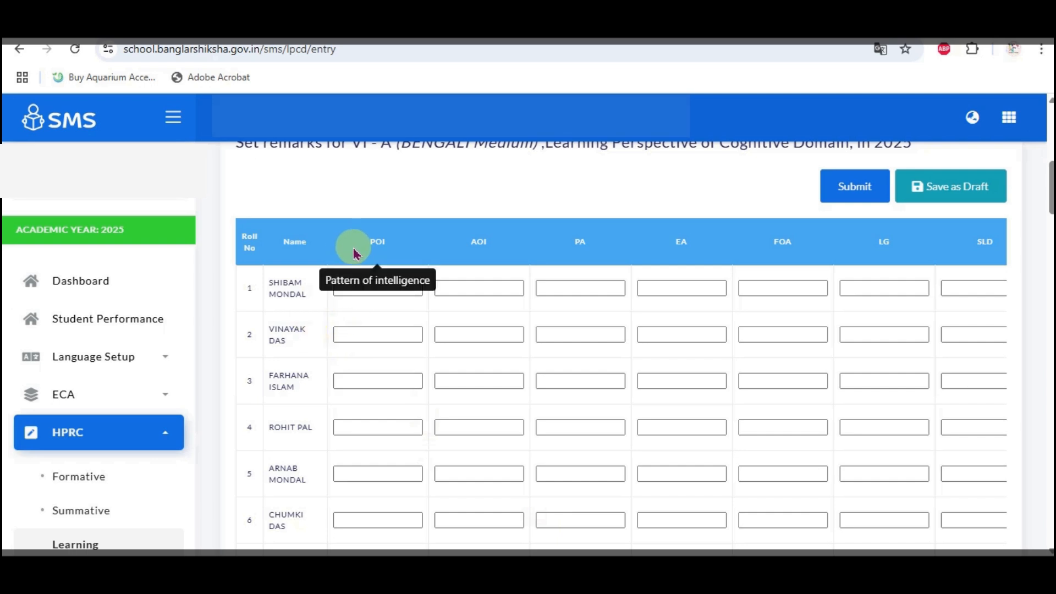
left_click(406, 339)
left_click(366, 286)
left_click(452, 287)
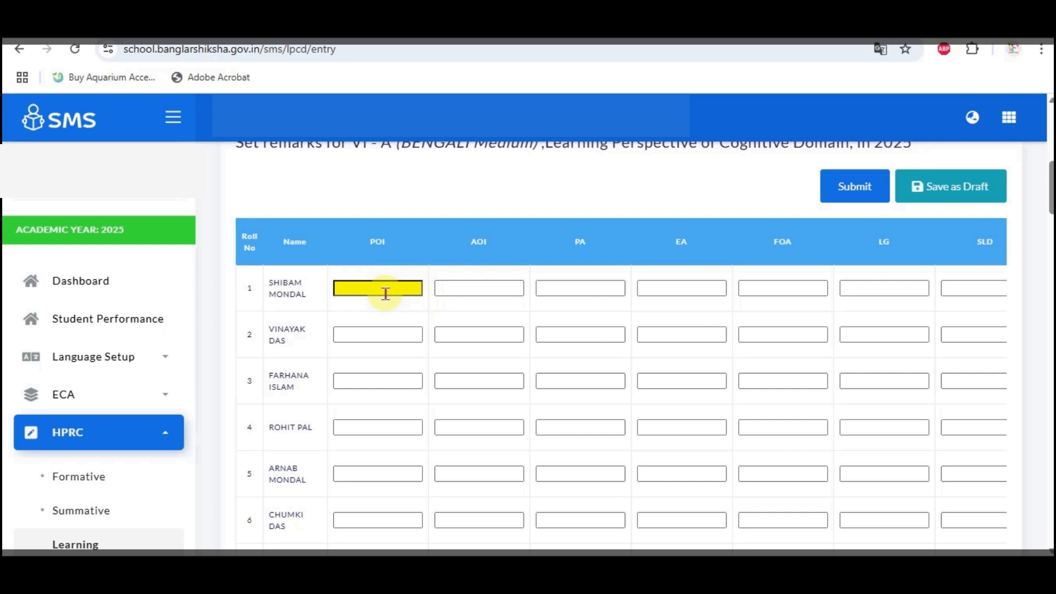
- Switch to the Word guide and reread its Pattern of Intelligence and Area of Interest option lists
mouse_move(686, 554)
left_click(627, 511)
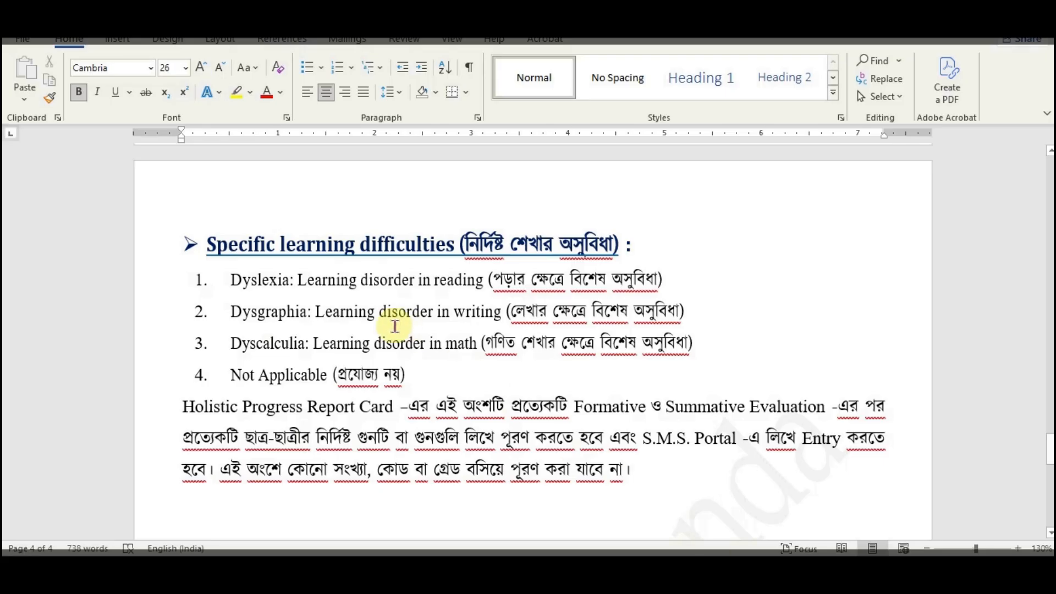
scroll(395, 327, "up", 20)
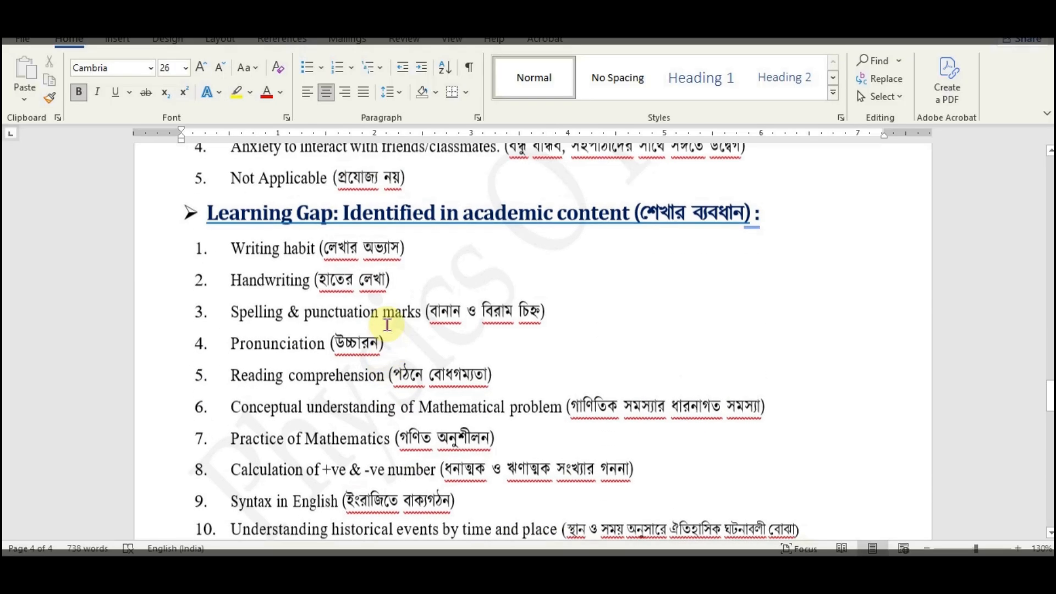
scroll(368, 321, "up", 20)
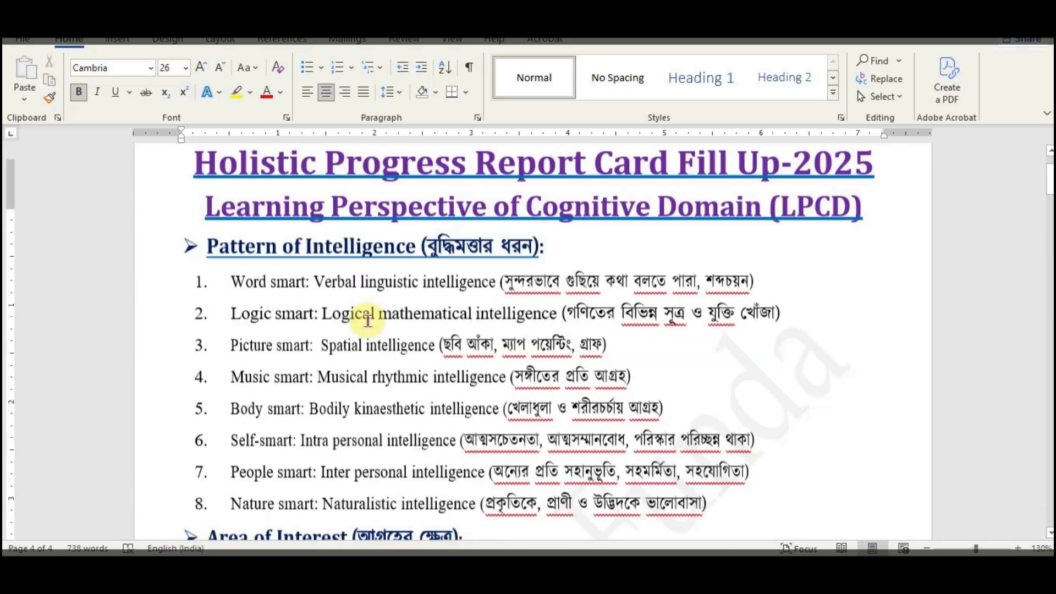
scroll(300, 276, "down", 3)
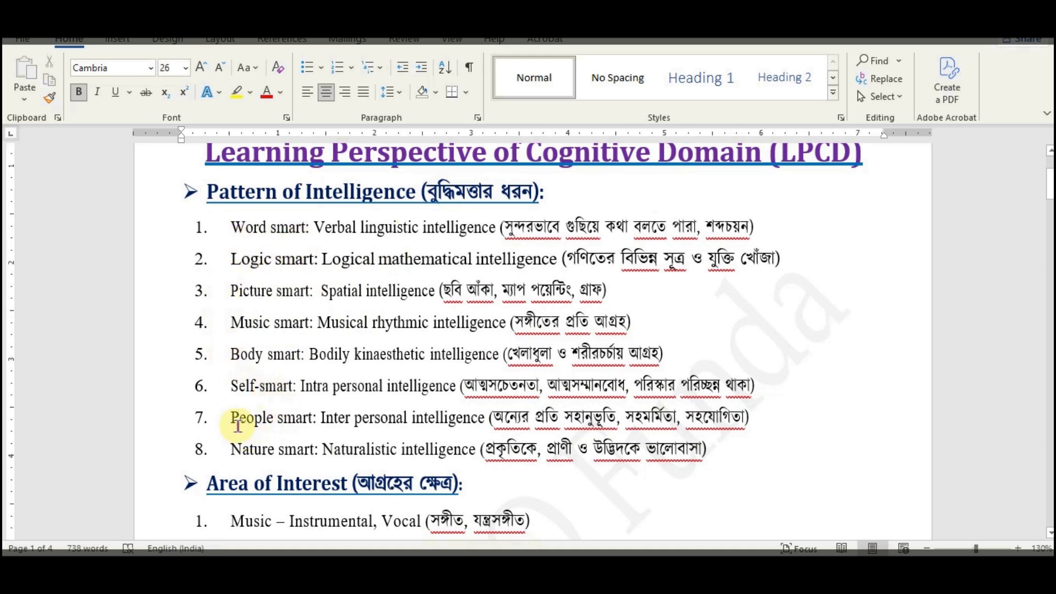
scroll(368, 402, "down", 2)
scroll(368, 401, "down", 3)
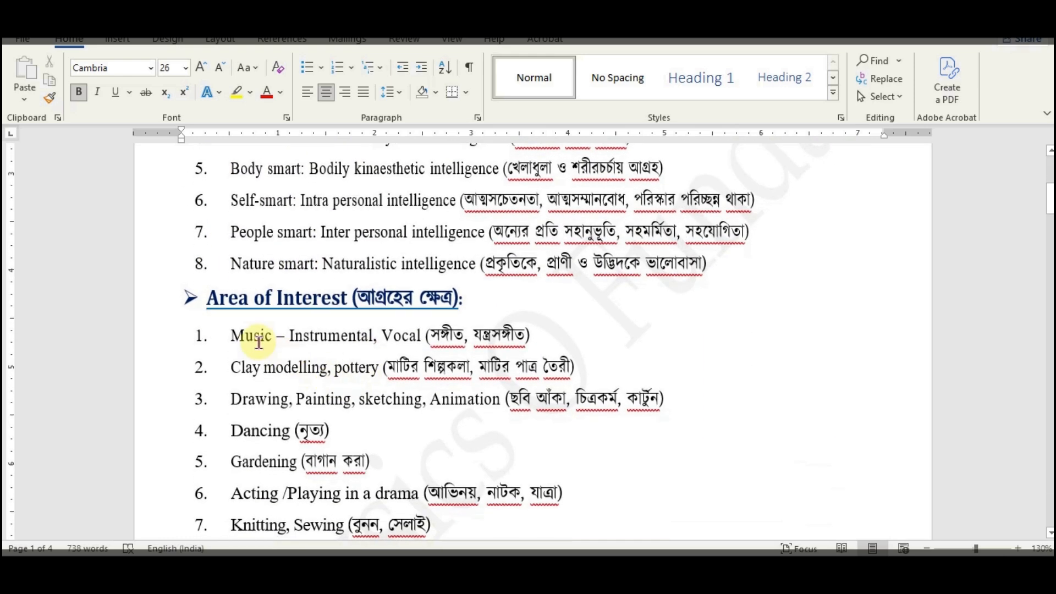
scroll(297, 401, "down", 2)
scroll(429, 379, "down", 3)
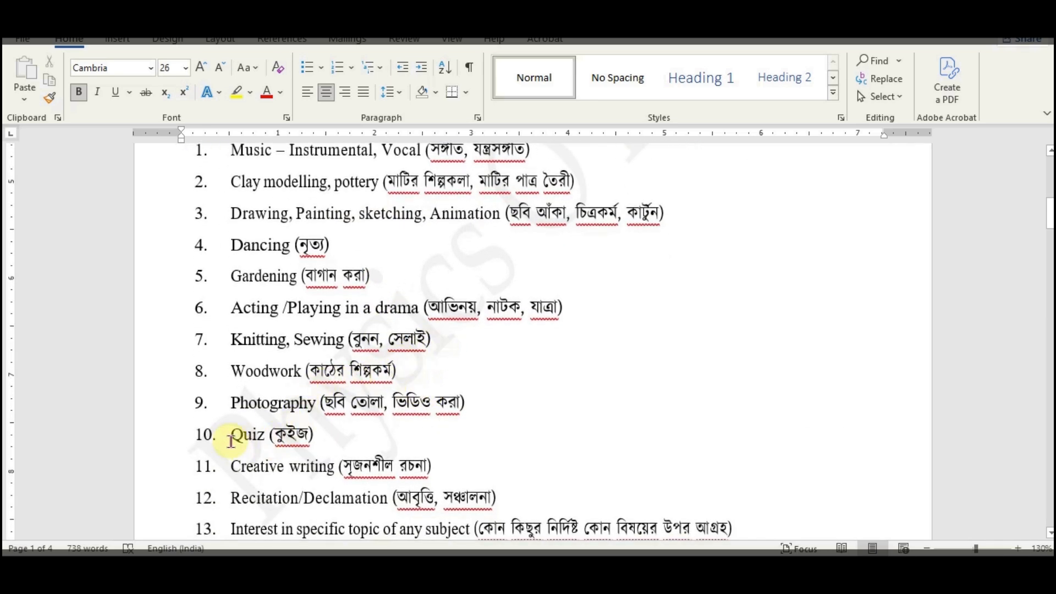
scroll(313, 428, "down", 1)
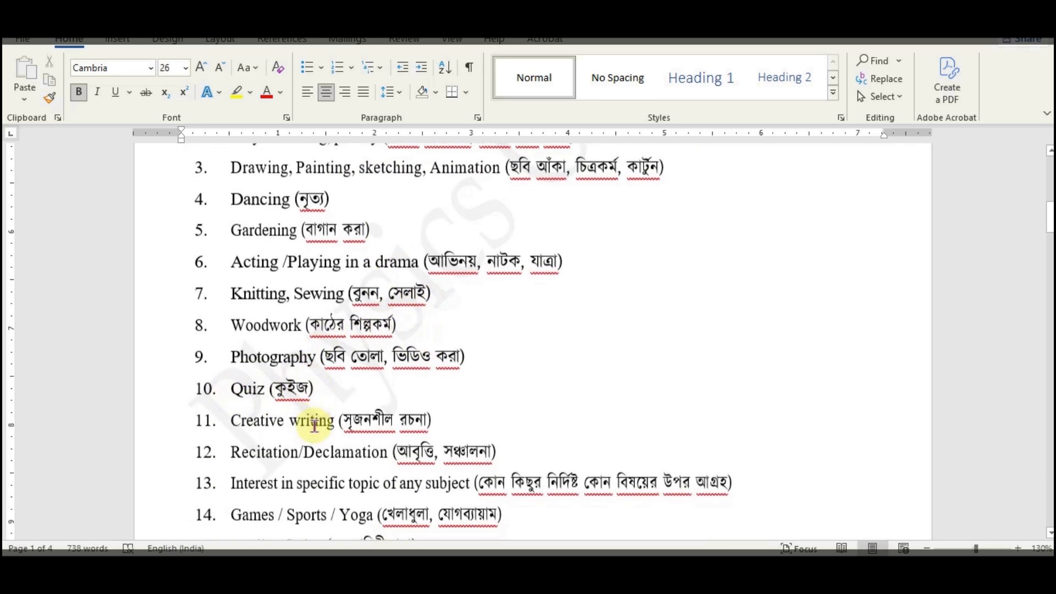
scroll(308, 401, "down", 1)
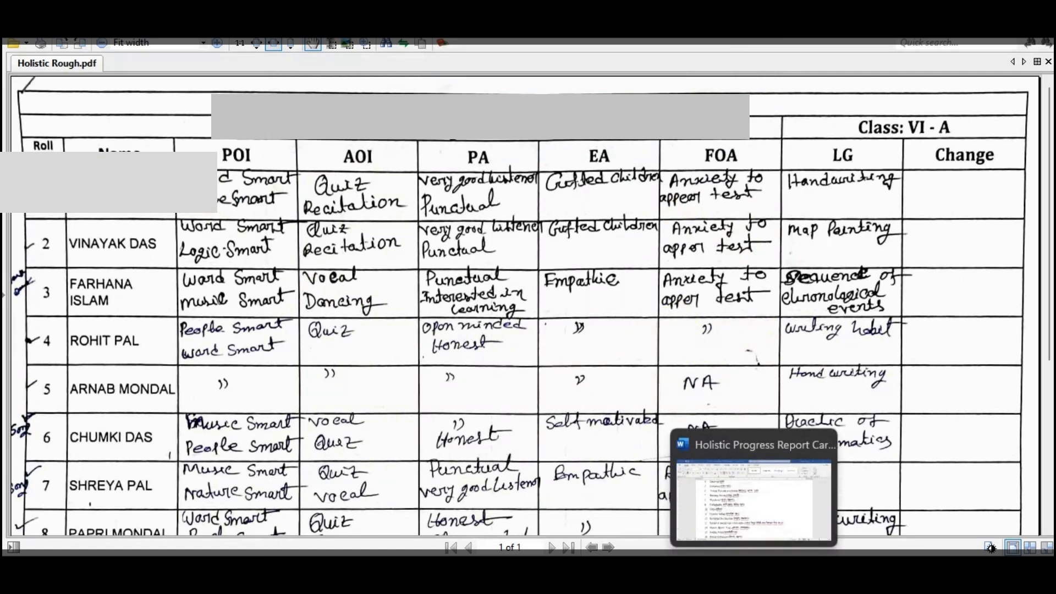
- Consult the guide's Pattern of Intelligence options and Holistic Rough.pdf, and enter Word Smart as the first student's POI remark in the SMS portal
left_click(721, 570)
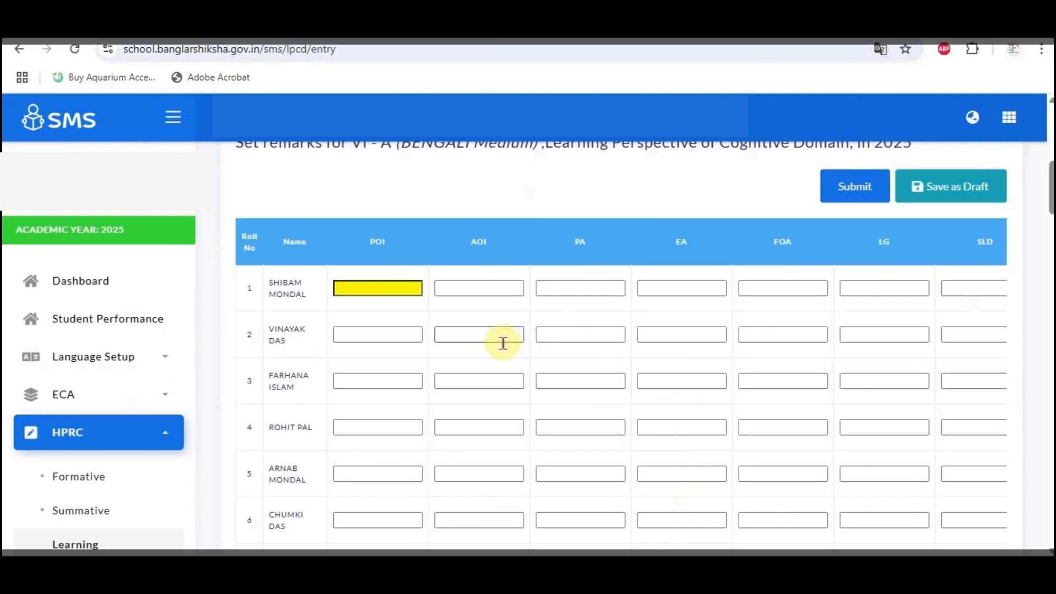
mouse_move(386, 242)
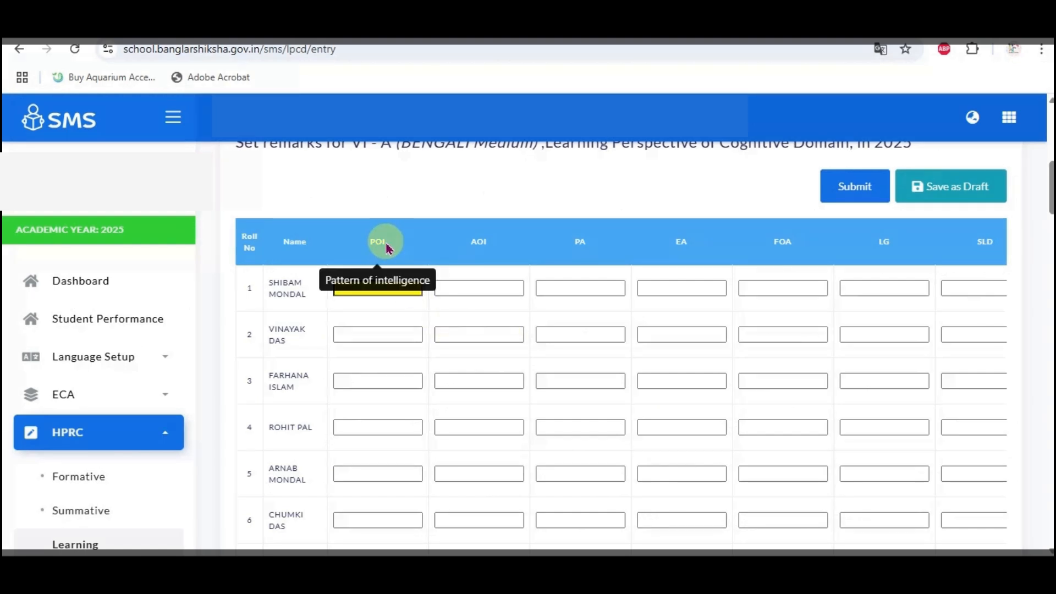
mouse_move(757, 570)
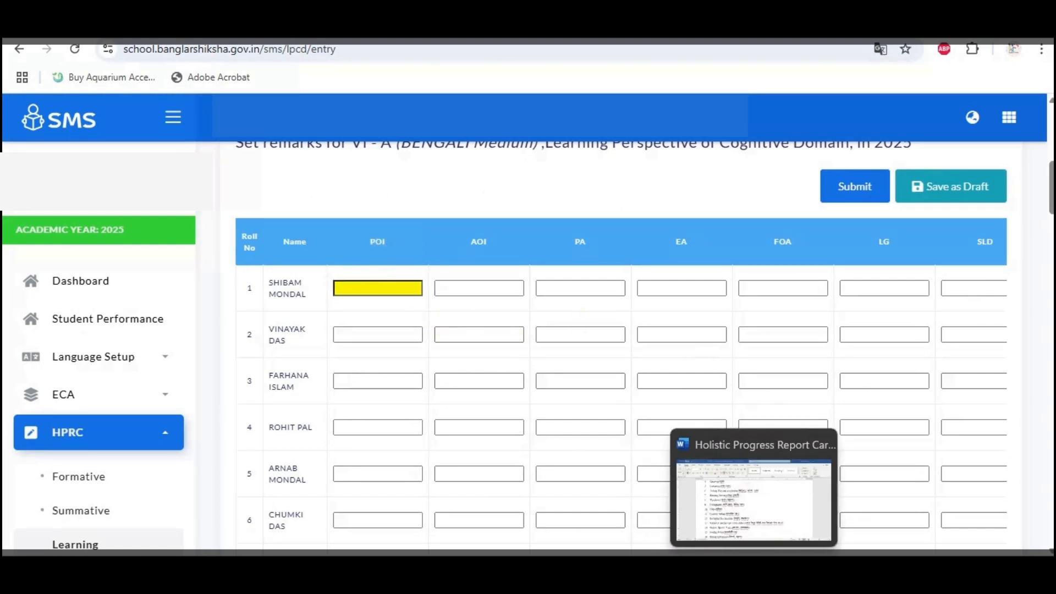
left_click(754, 501)
scroll(605, 385, "up", 10)
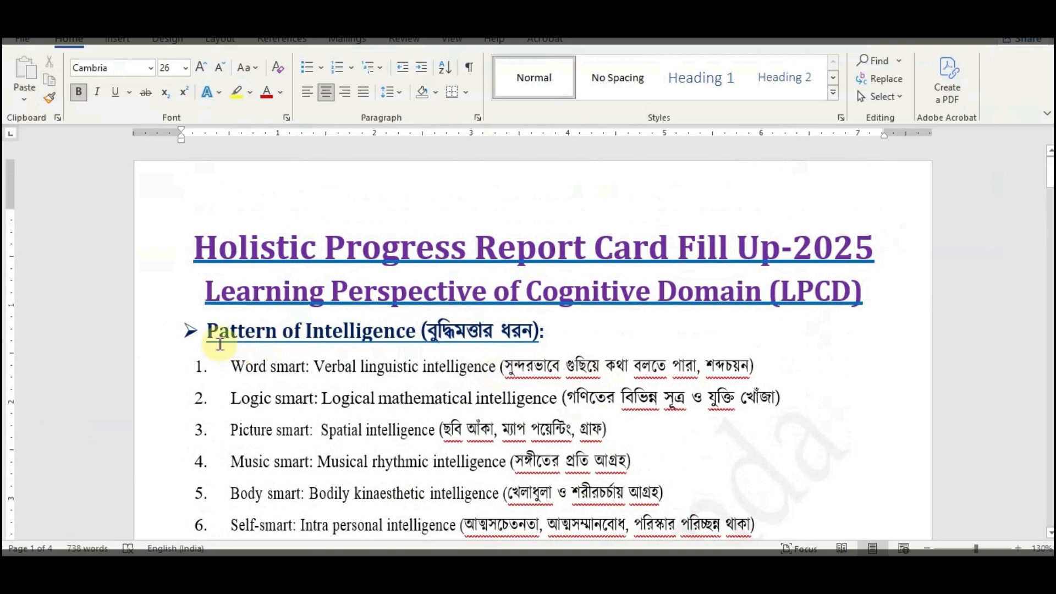
scroll(324, 301, "down", 2)
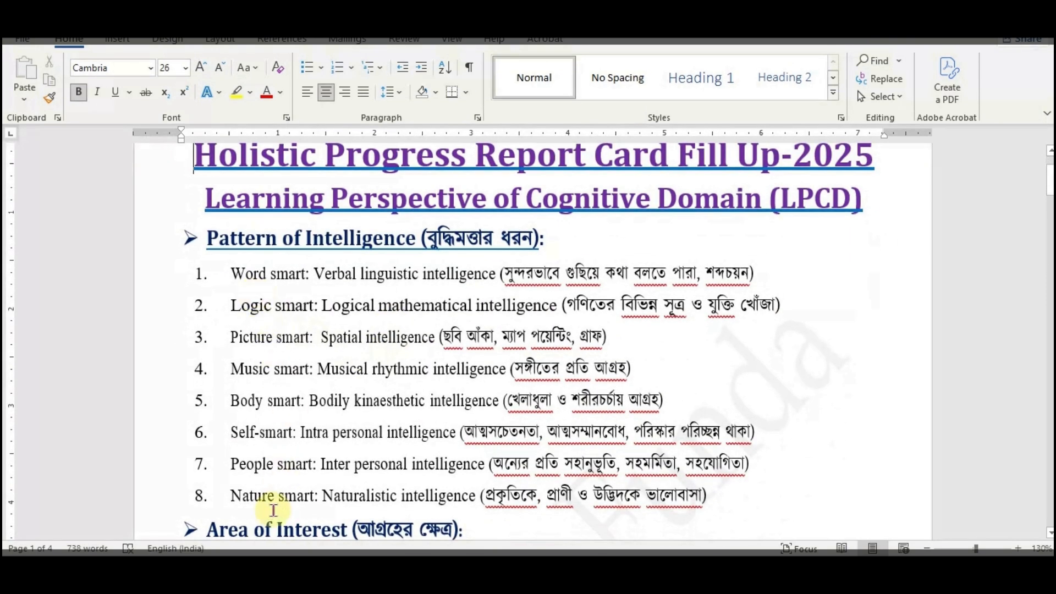
left_click(686, 569)
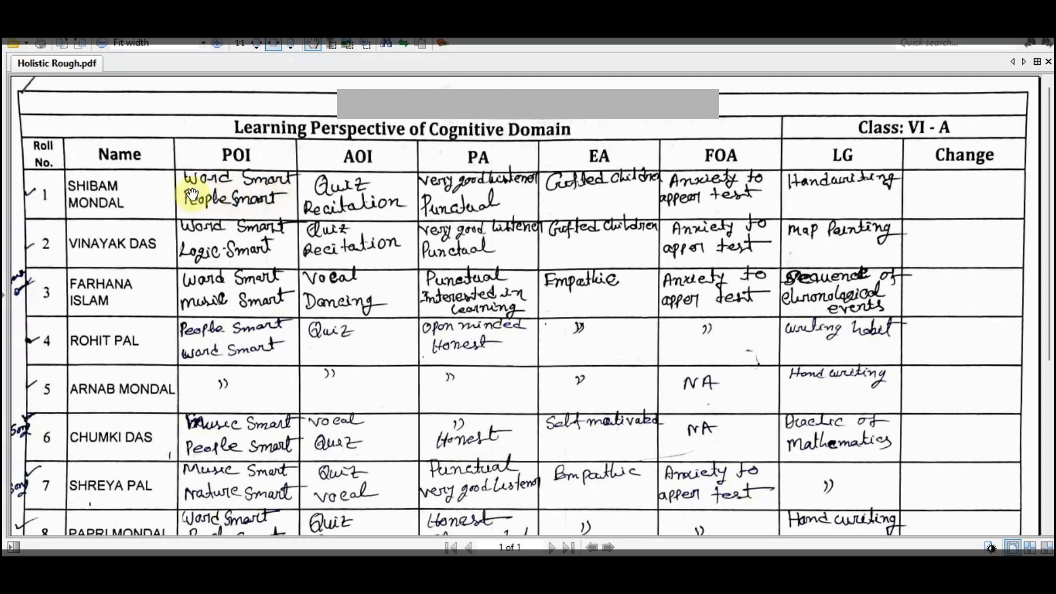
mouse_move(720, 567)
left_click(720, 503)
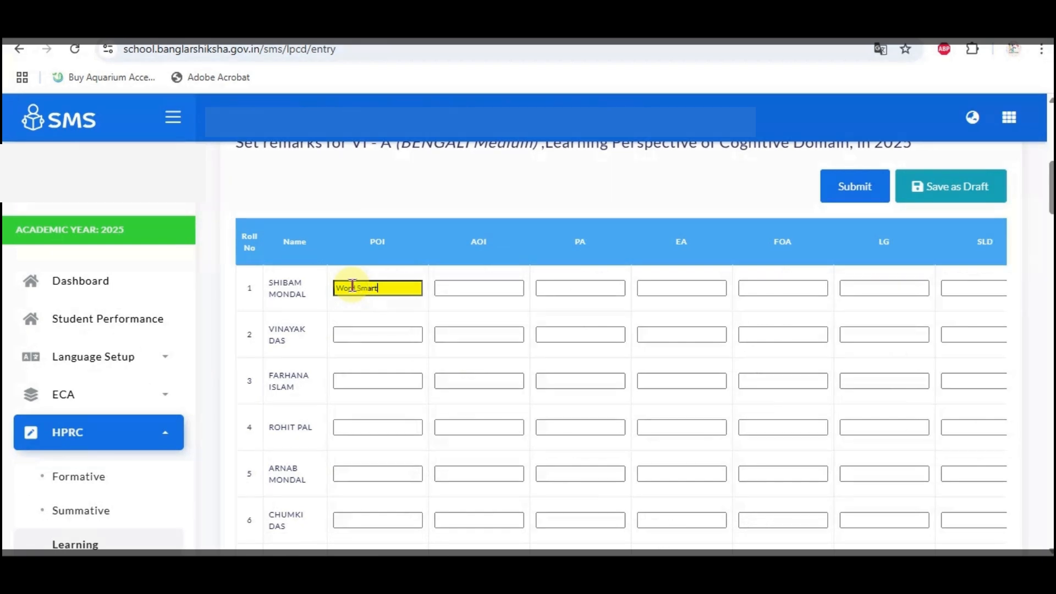
key("Tab")
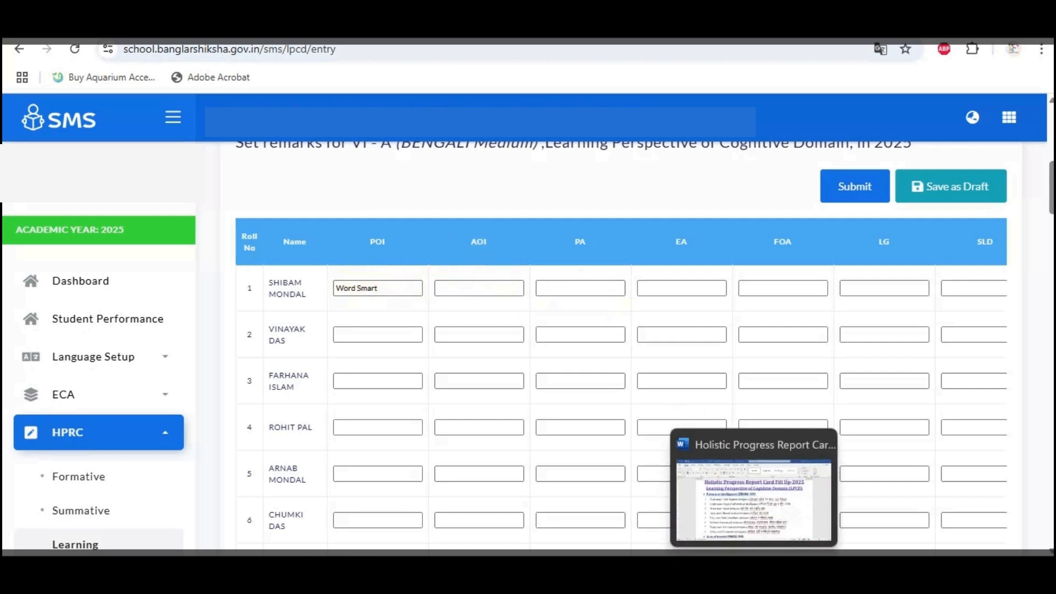
- Check the Area of Interest options in the guide and the rough sheet, and enter Quiz as the first student's AOI remark
left_click(754, 504)
scroll(596, 352, "down", 6)
scroll(405, 319, "down", 5)
scroll(421, 346, "up", 3)
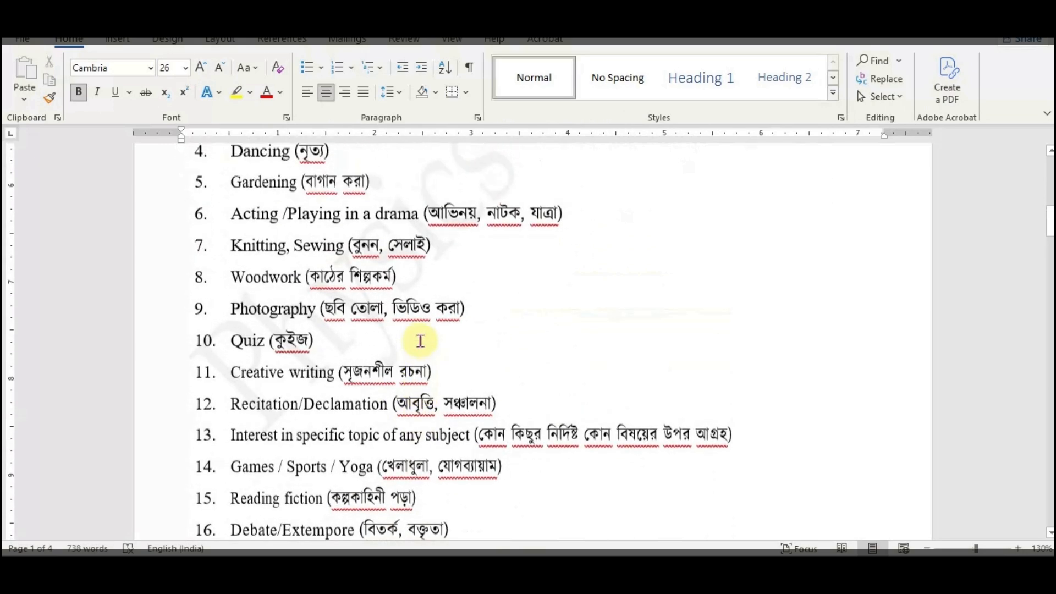
left_click(701, 575)
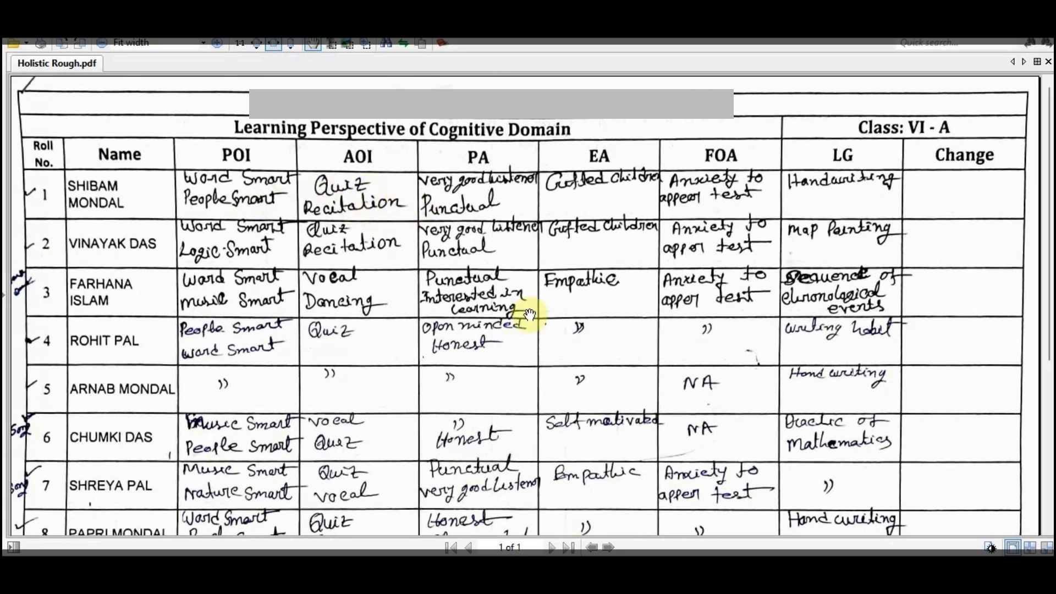
left_click(718, 570)
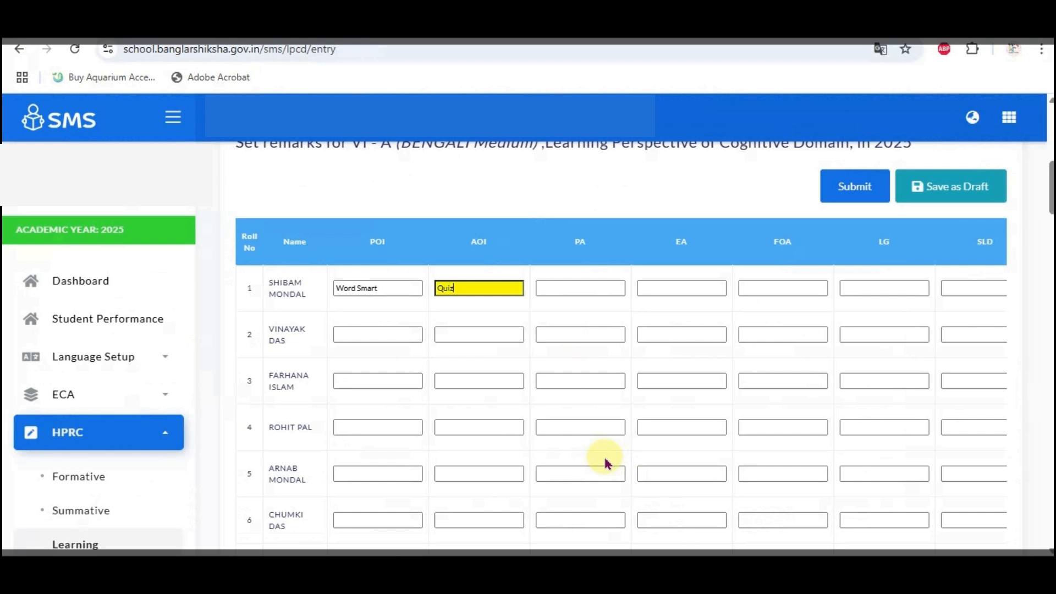
key("Tab")
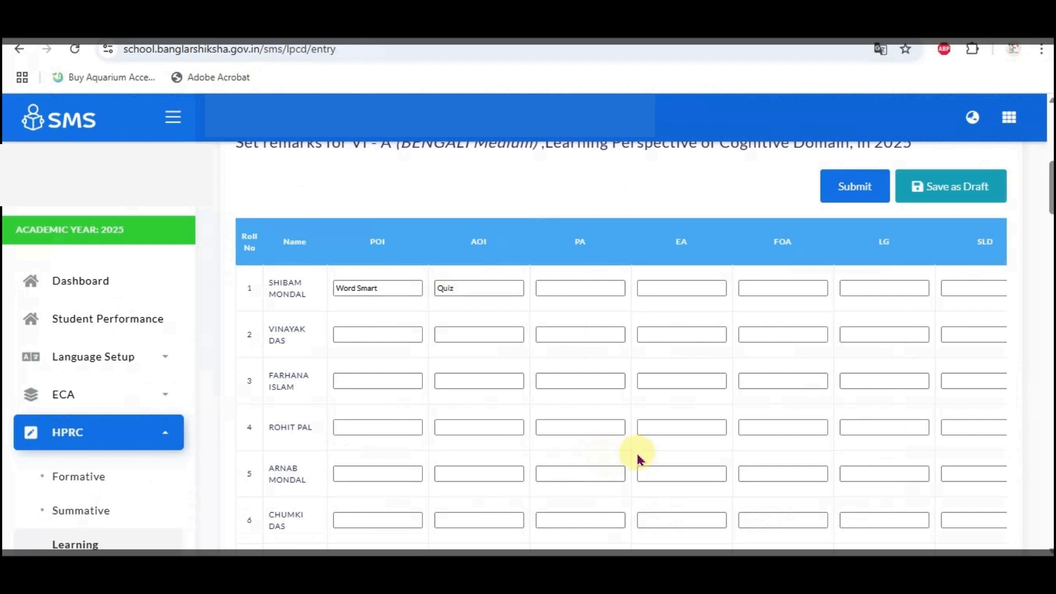
- Consult the guide's Positive attitude options and the rough sheet, and enter "Very good listner" as the first student's PA remark
left_click(737, 547)
scroll(499, 421, "down", 15)
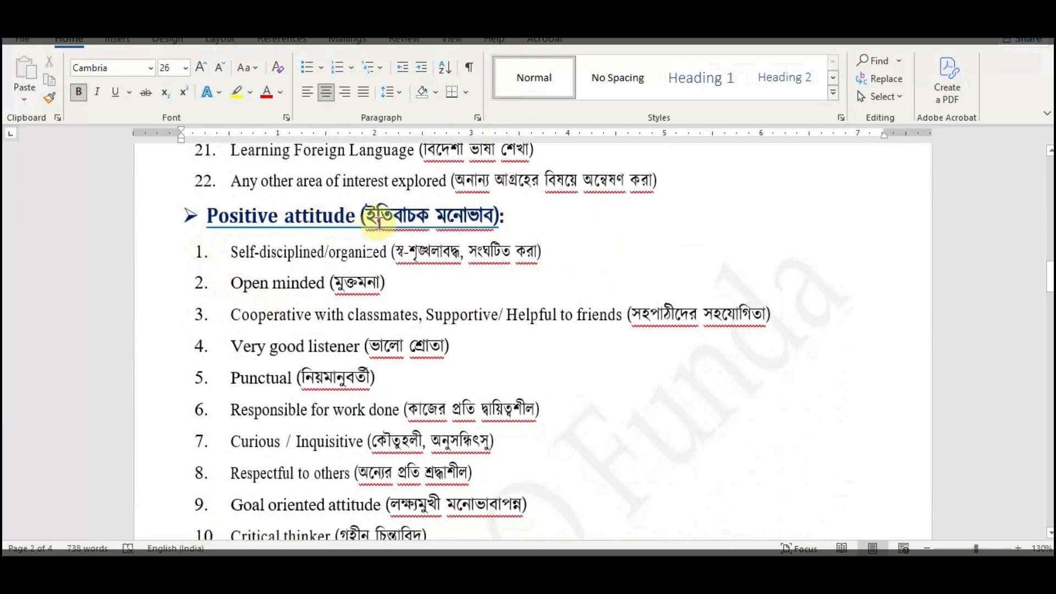
scroll(352, 248, "down", 2)
scroll(379, 385, "down", 4)
scroll(365, 446, "down", 8)
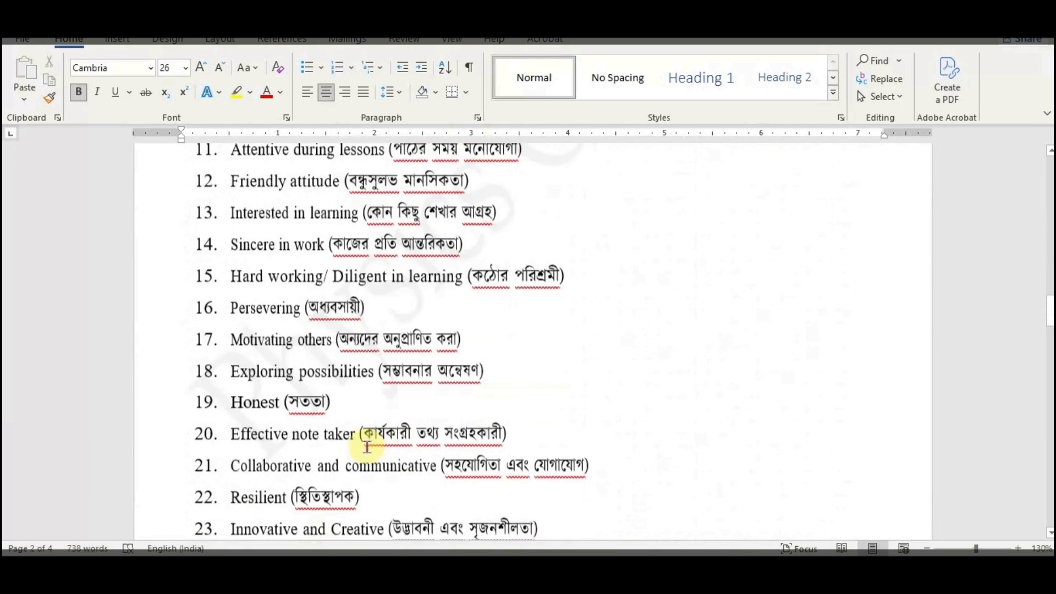
scroll(346, 282, "up", 4)
scroll(347, 281, "up", 6)
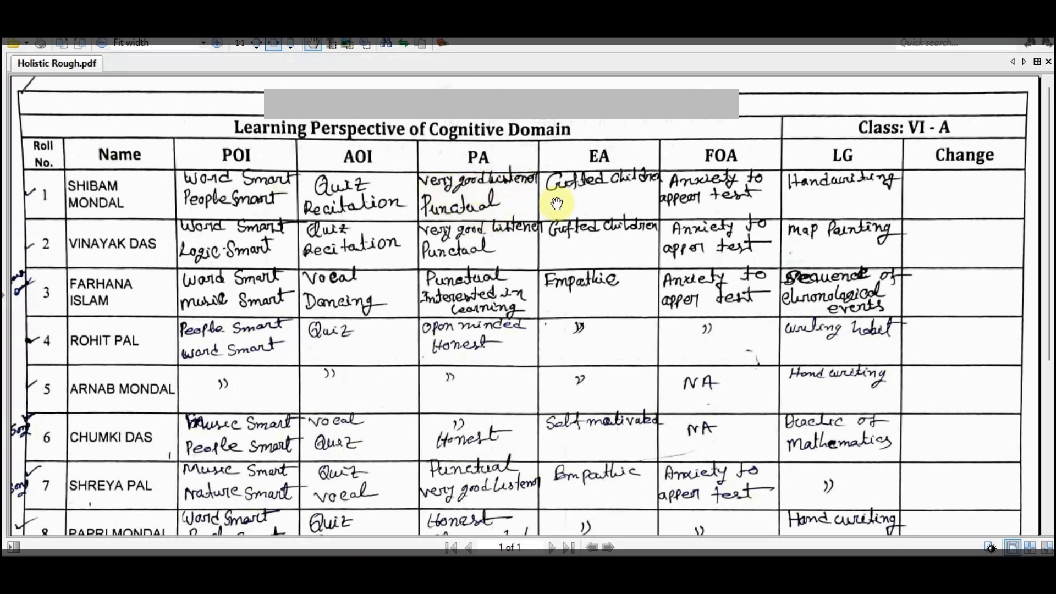
key("alt+Tab")
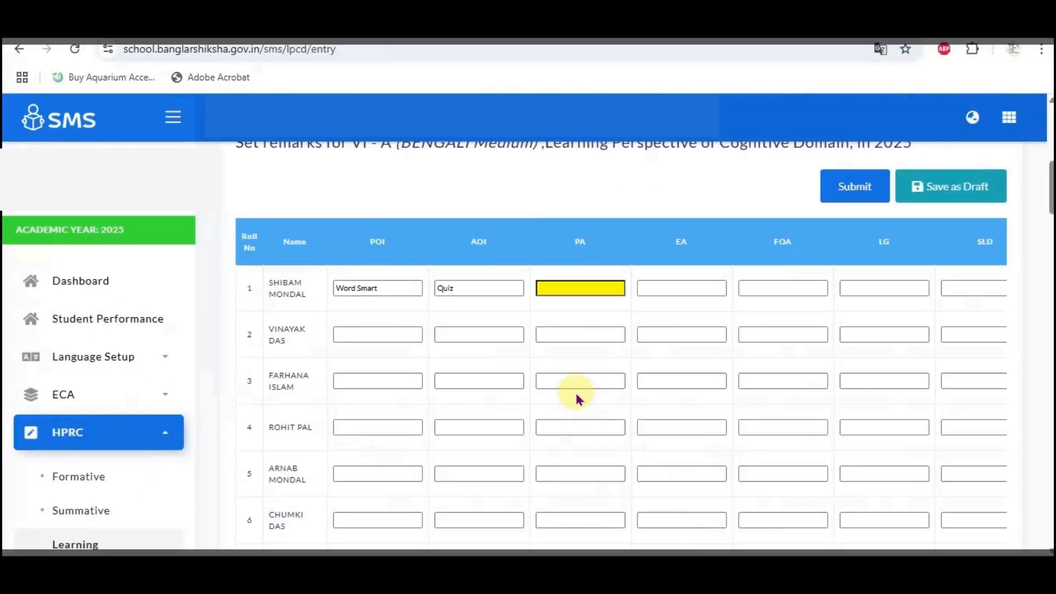
type("Very good listner")
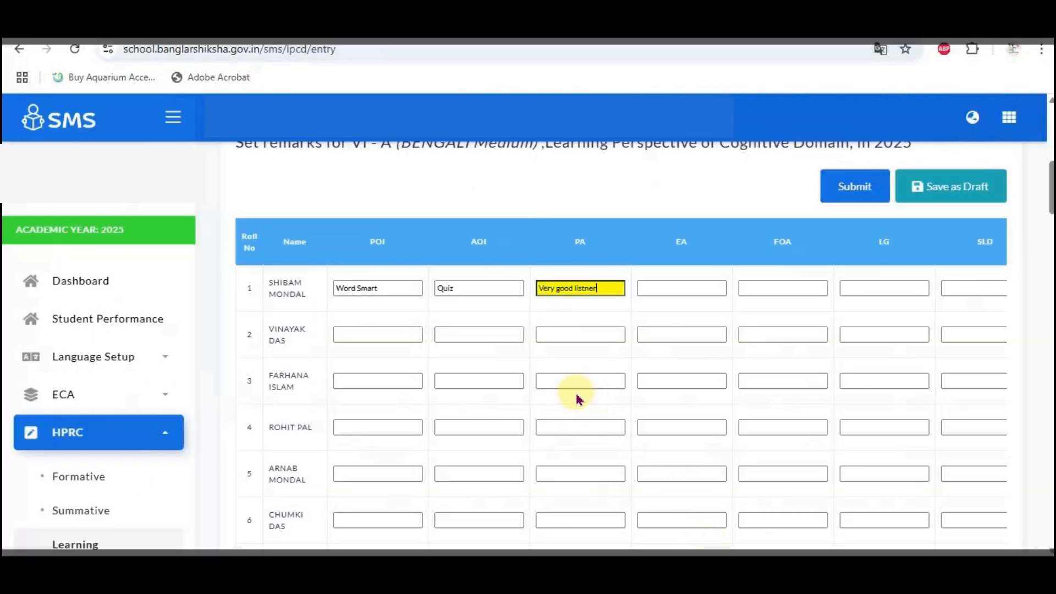
key("Tab")
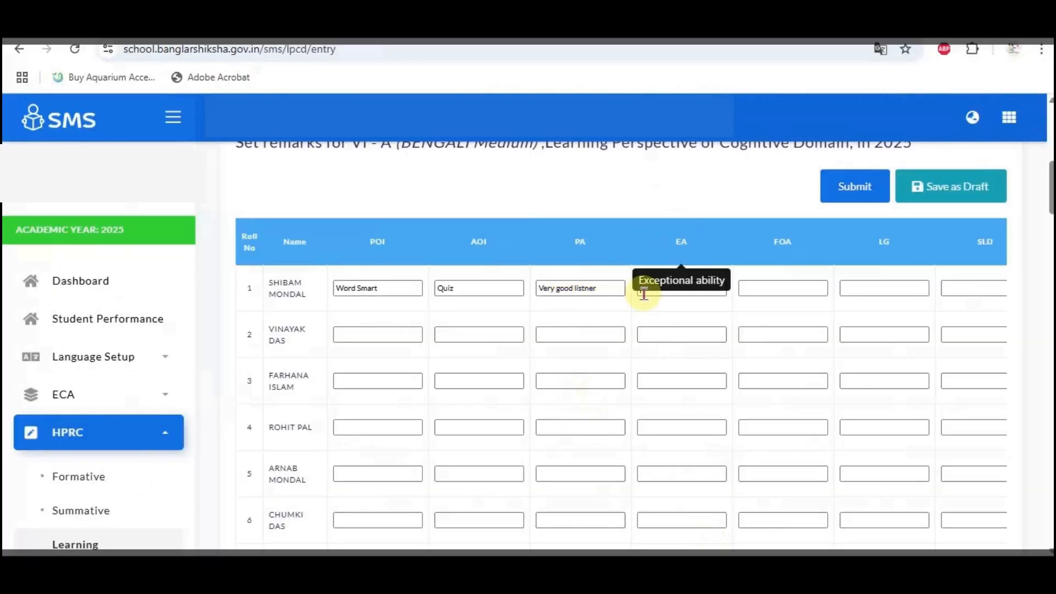
- Compare the guide's Exceptional ability options with the rough sheet, and enter Gifted Children as the first student's EA remark
left_click(681, 288)
key("alt+Tab")
scroll(544, 332, "down", 15)
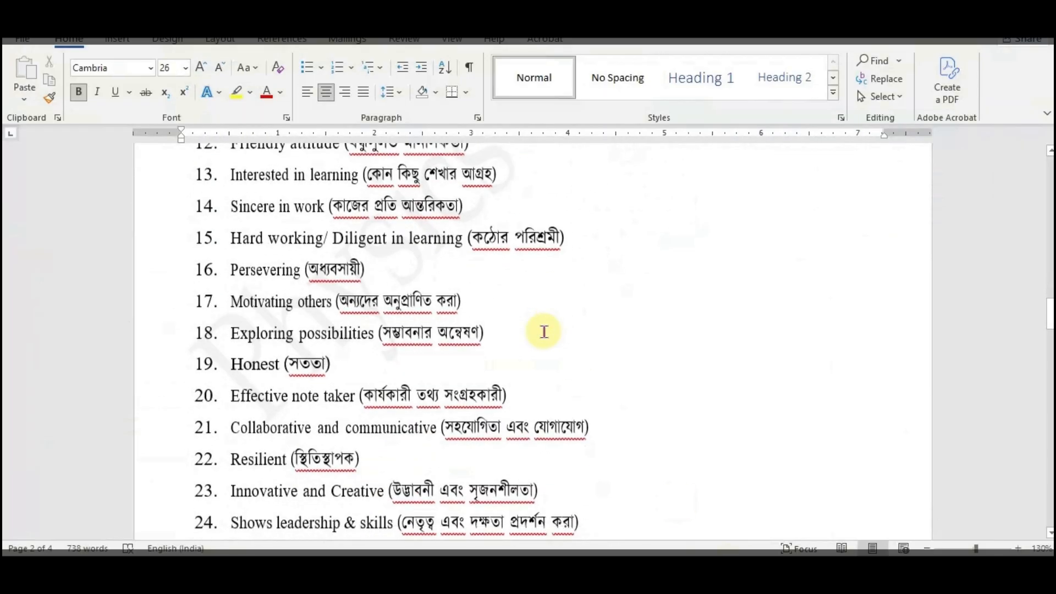
scroll(267, 308, "down", 2)
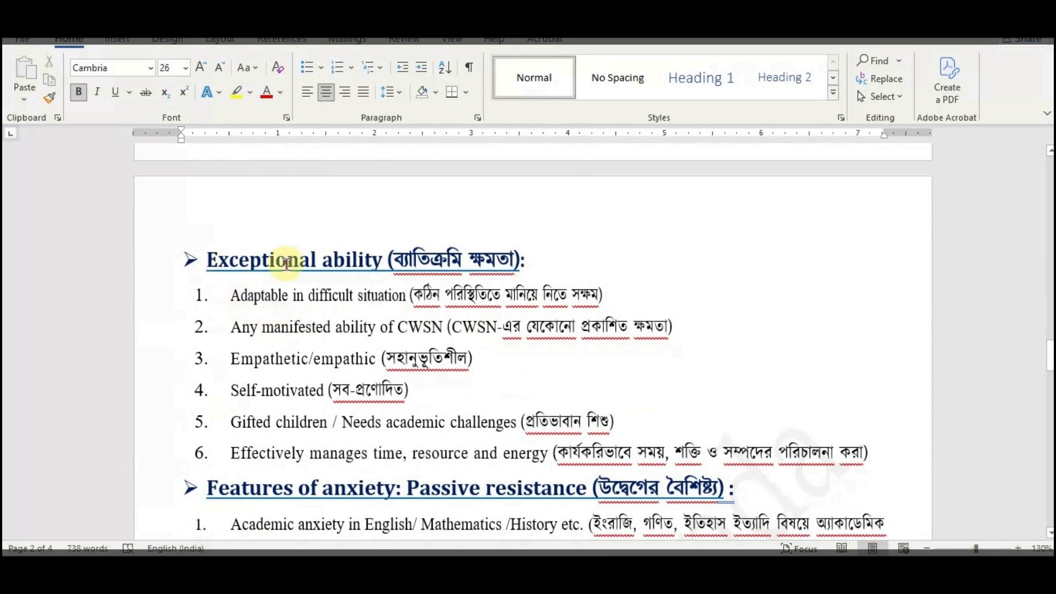
scroll(302, 269, "down", 2)
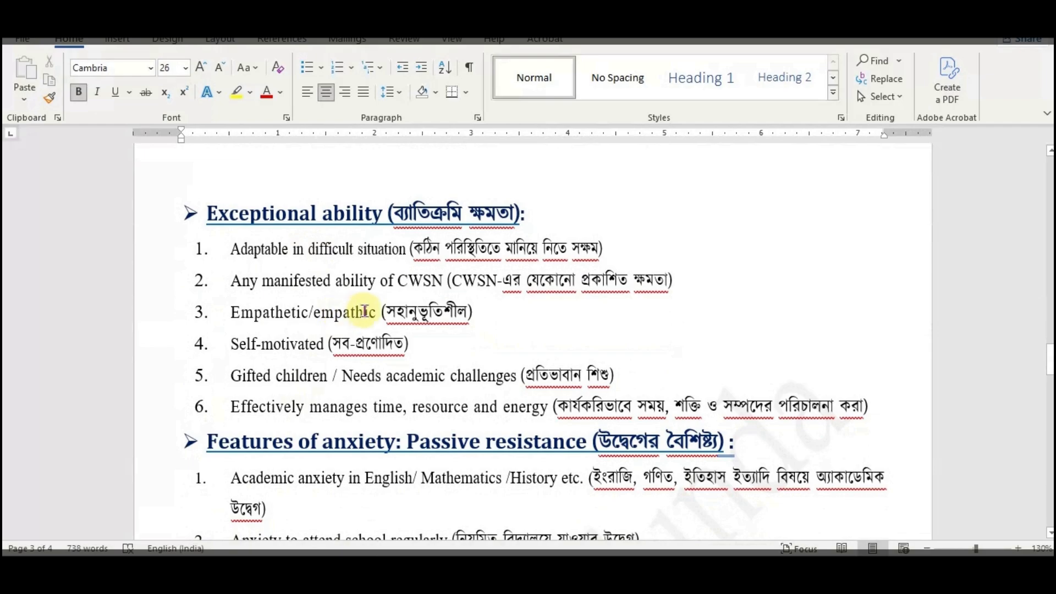
left_click(685, 571)
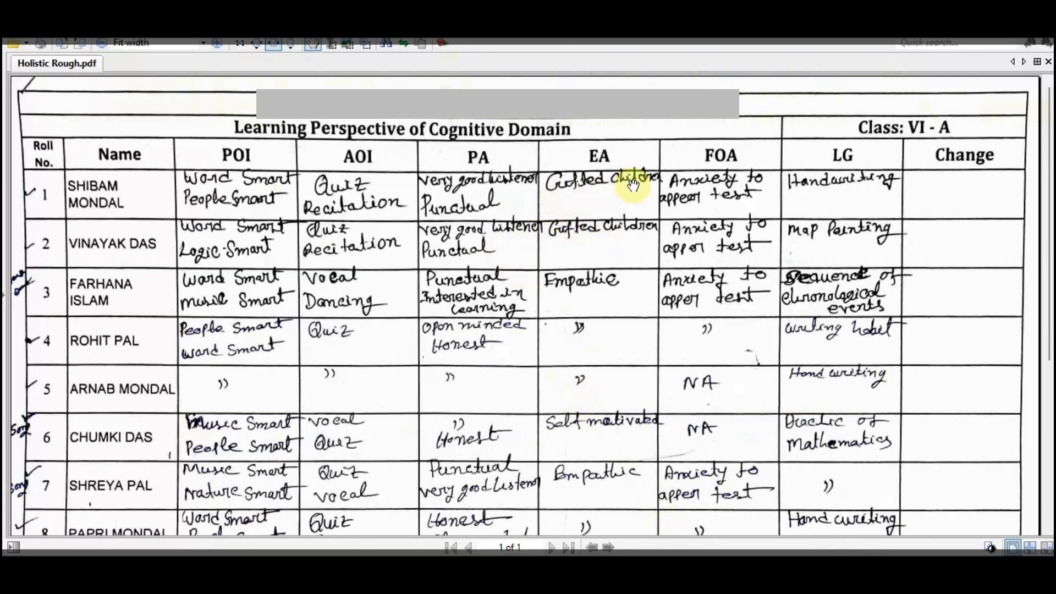
left_click(718, 571)
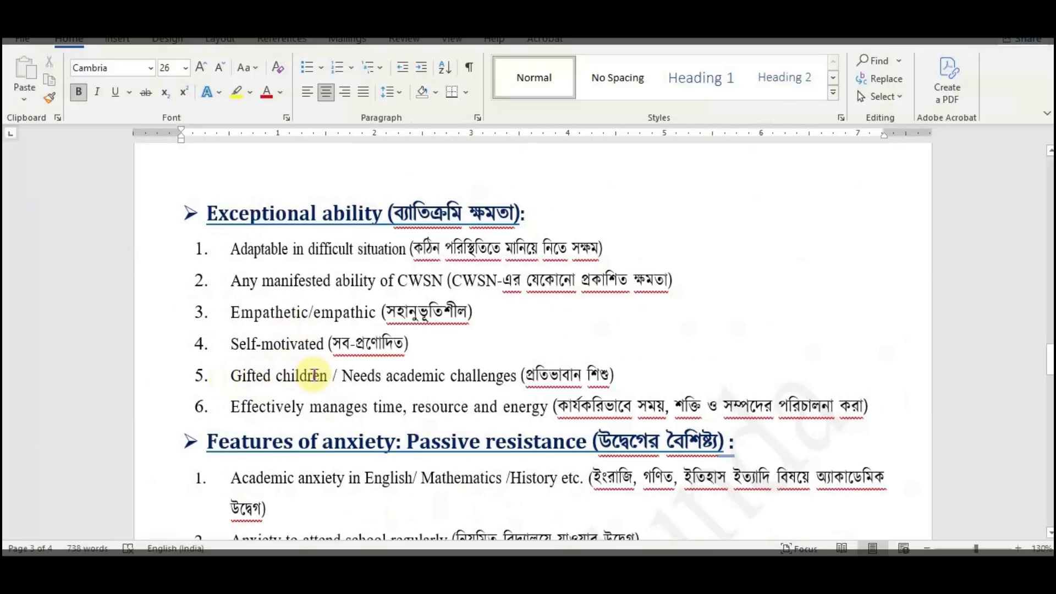
mouse_move(721, 572)
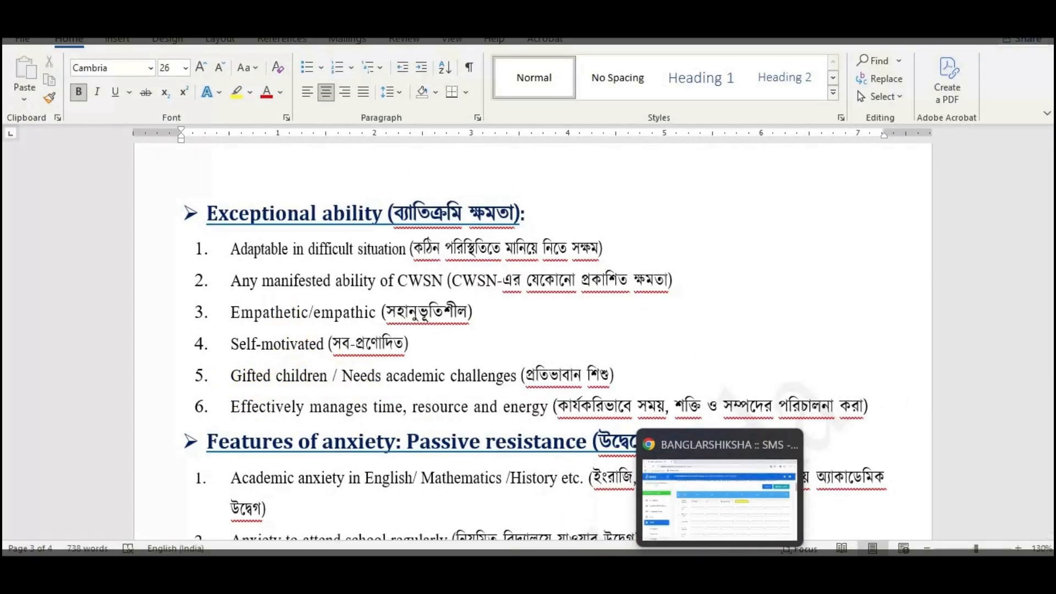
left_click(652, 492)
type("Gifted Chiel")
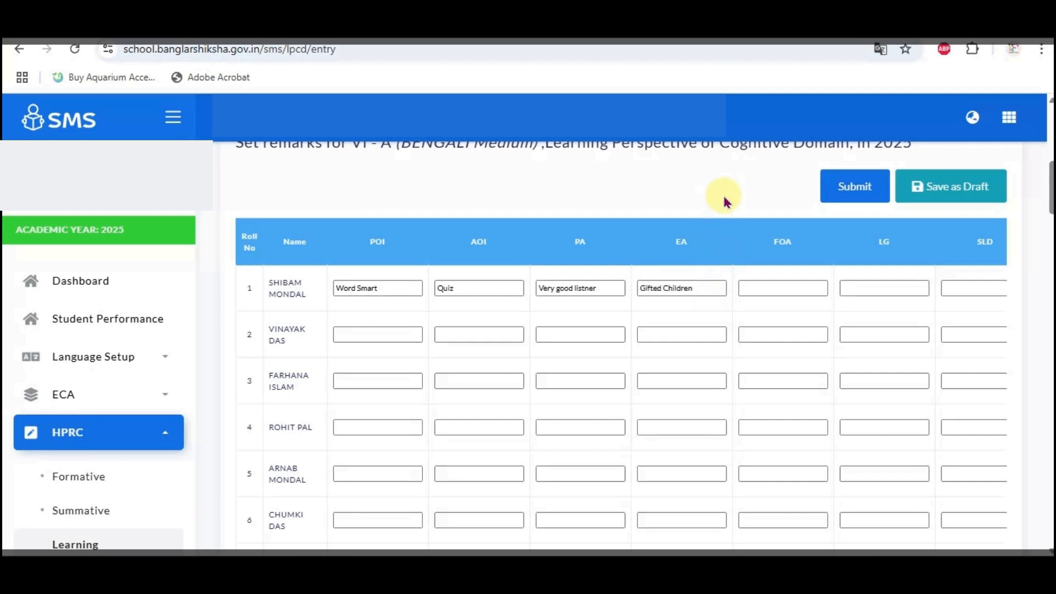
- Consult the guide's Features of anxiety options and the rough sheet, and enter "Anxiety to appear test" as the first student's FOA remark
left_click(703, 287)
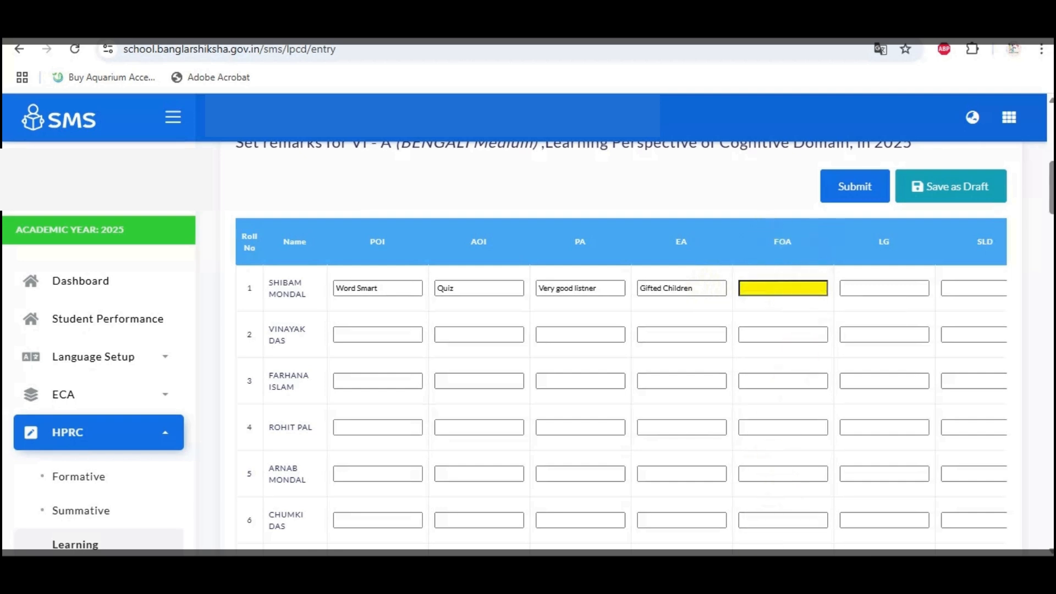
key("alt+Tab")
scroll(574, 393, "down", 4)
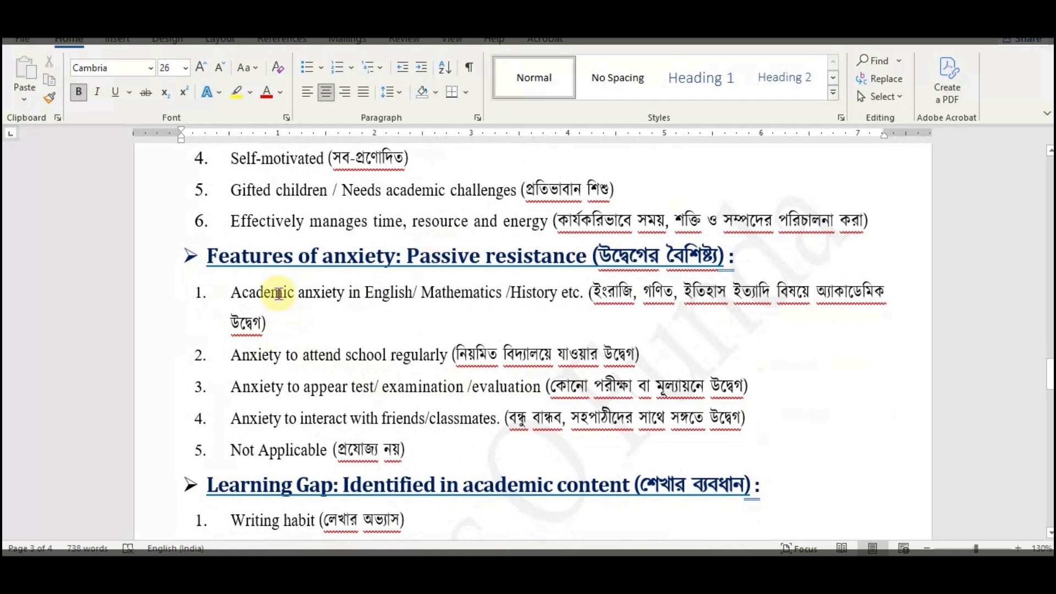
key("alt+Tab")
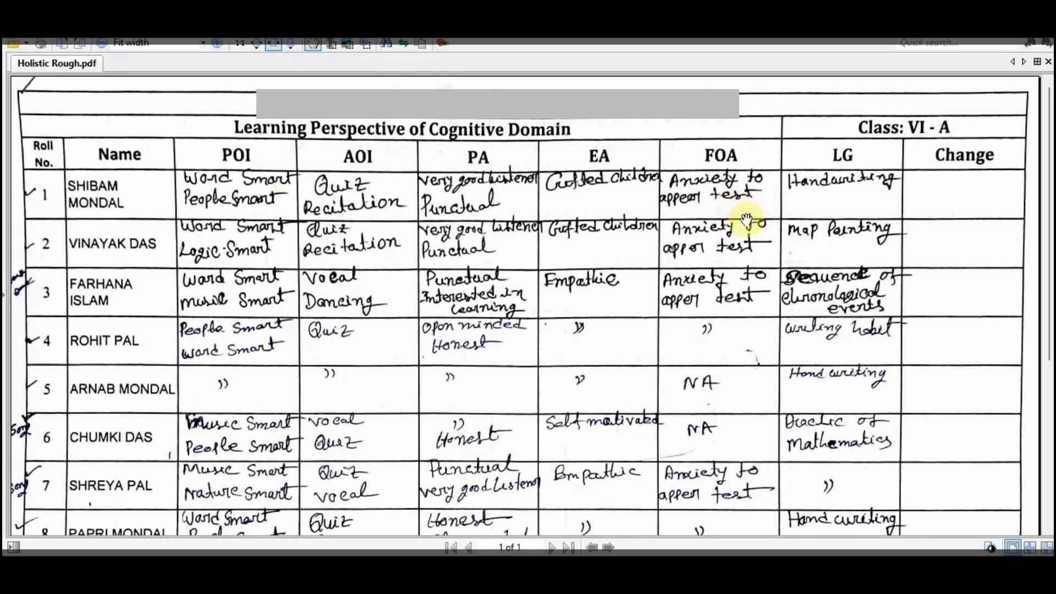
left_click(752, 569)
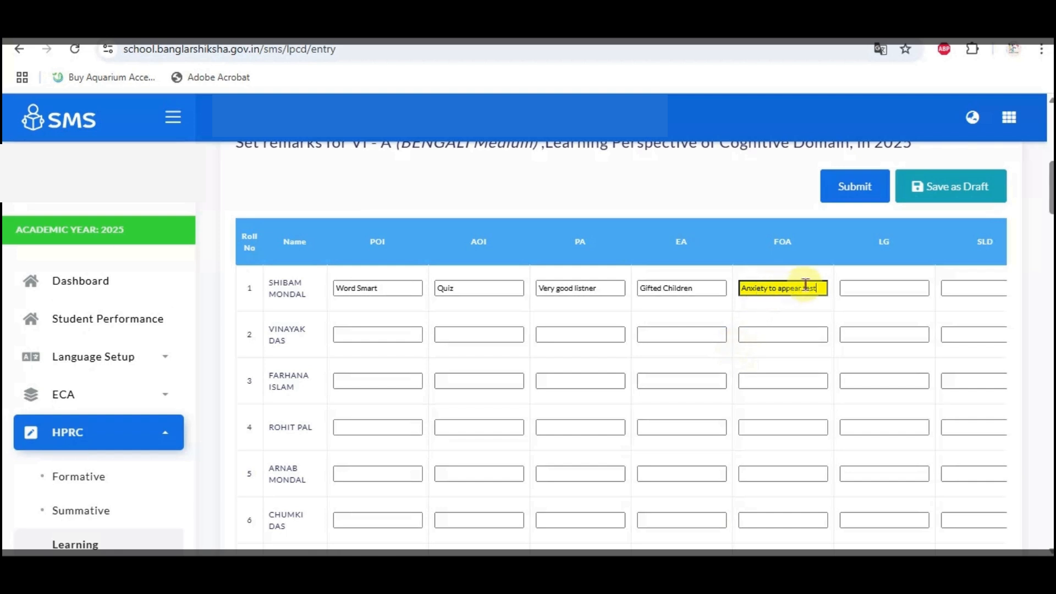
- Check the guide's Learning Gap options against the rough sheet, and enter Handwriting as the first student's LG remark
left_click(843, 287)
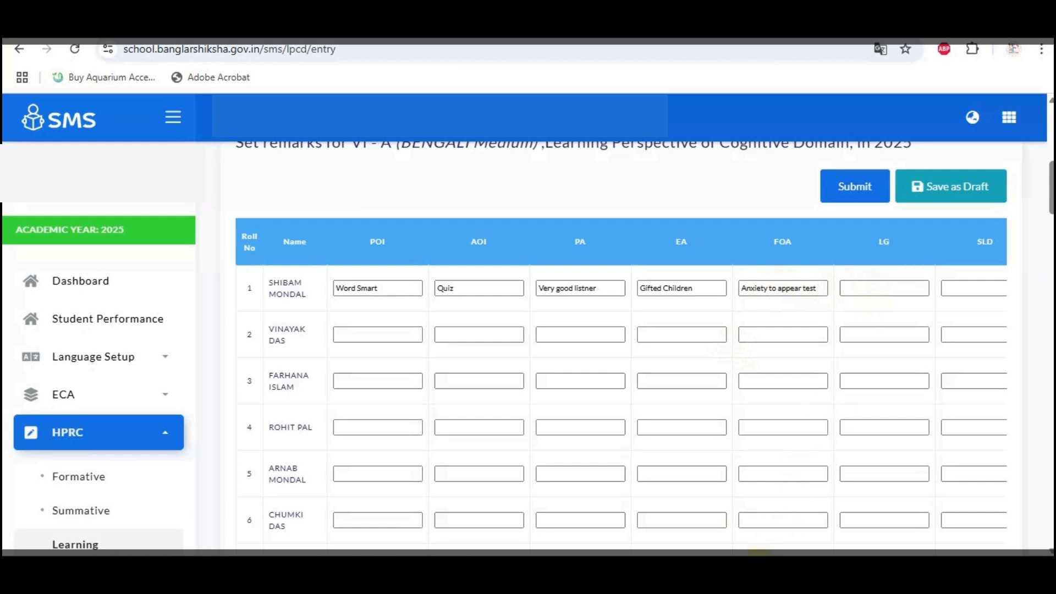
left_click(755, 568)
scroll(612, 379, "down", 2)
scroll(612, 379, "down", 4)
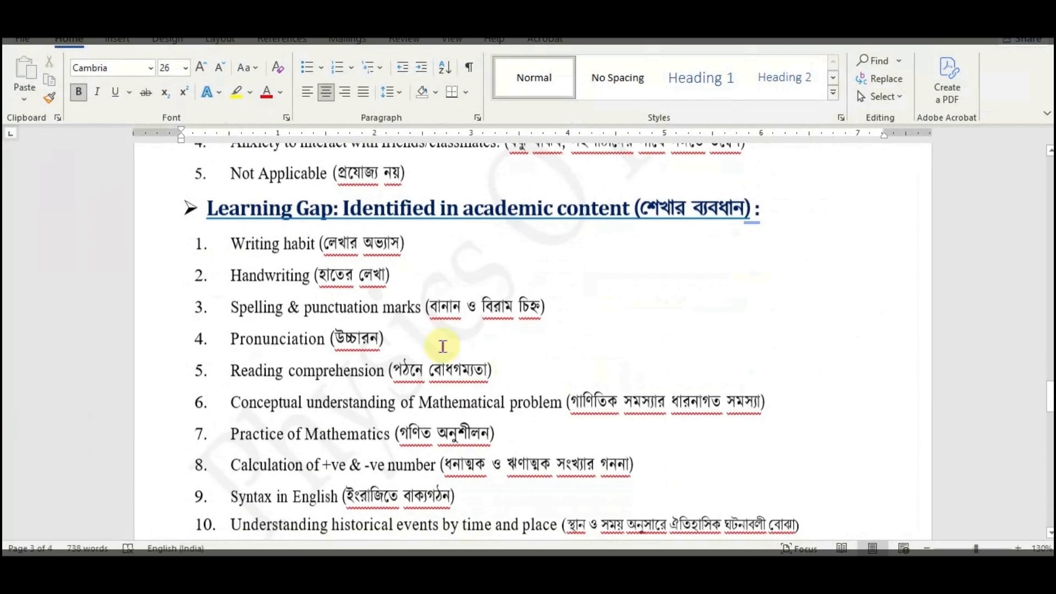
scroll(385, 477, "down", 2)
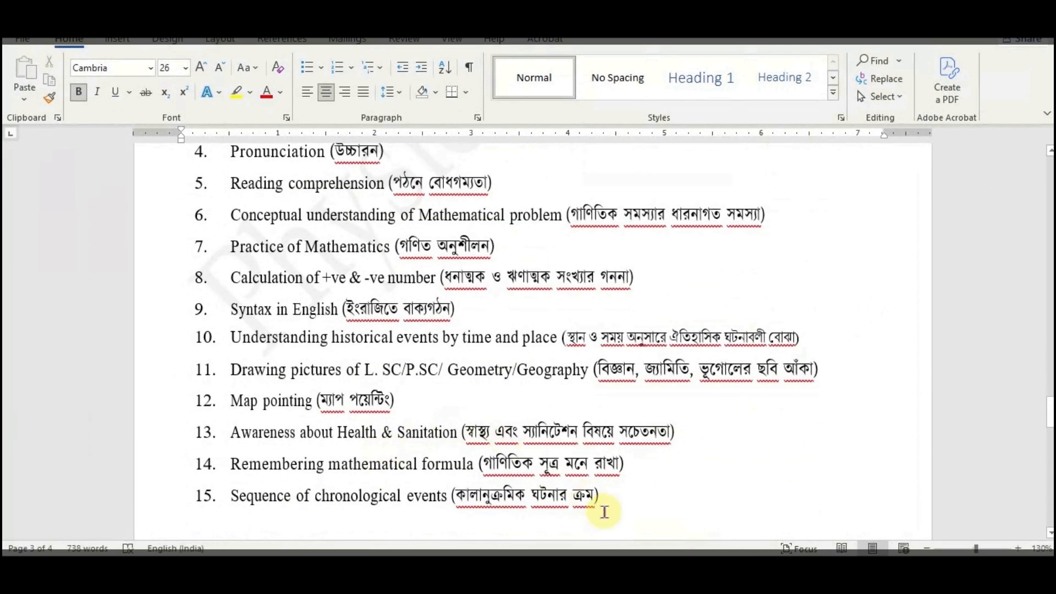
left_click(730, 567)
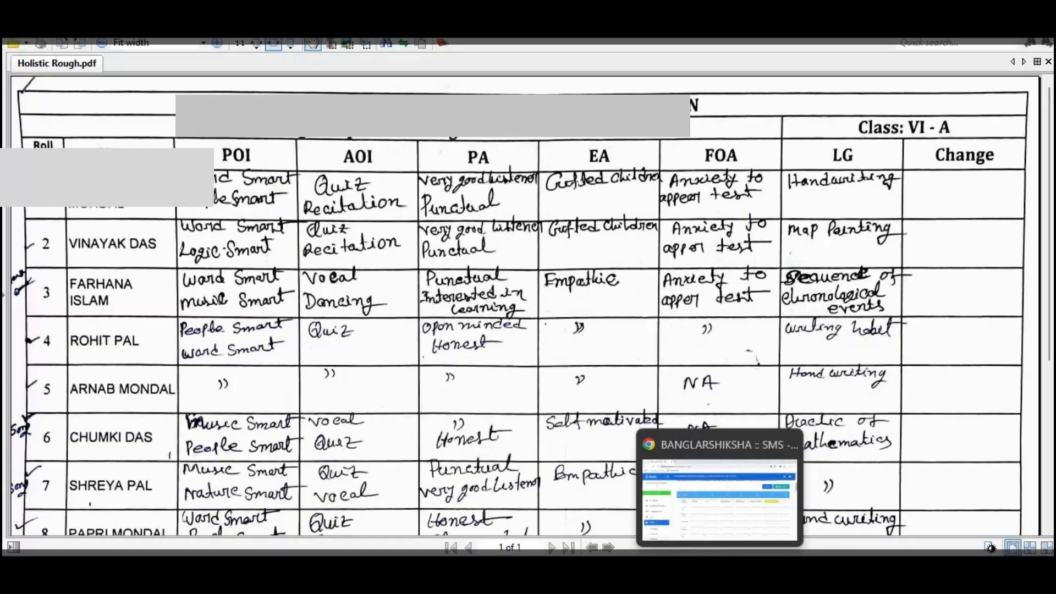
left_click(715, 467)
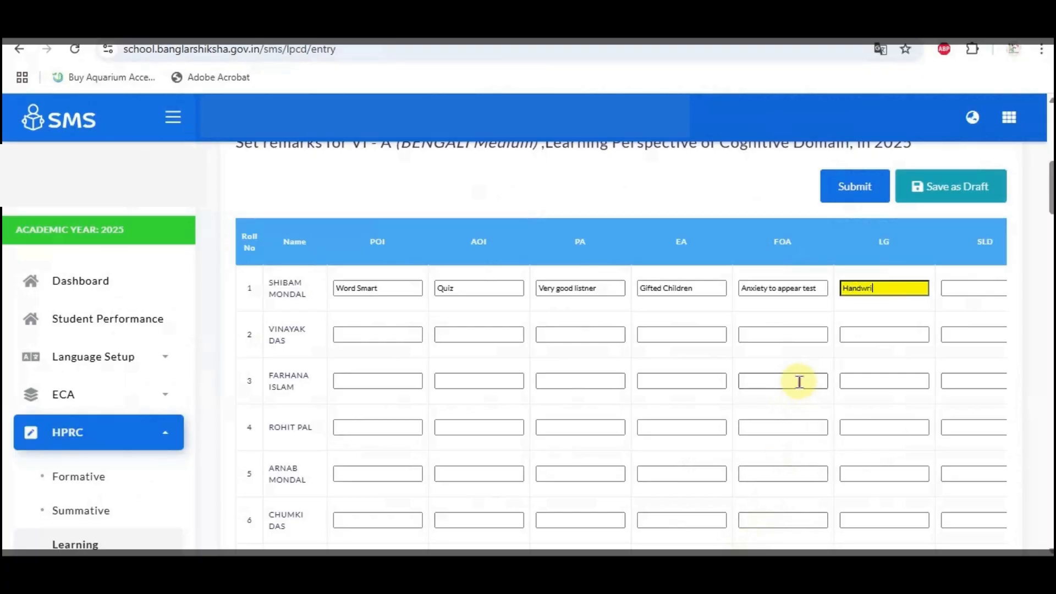
- Look up the SLD options in the guide, and enter Not Applicable as the first student's SLD remark
key("Tab")
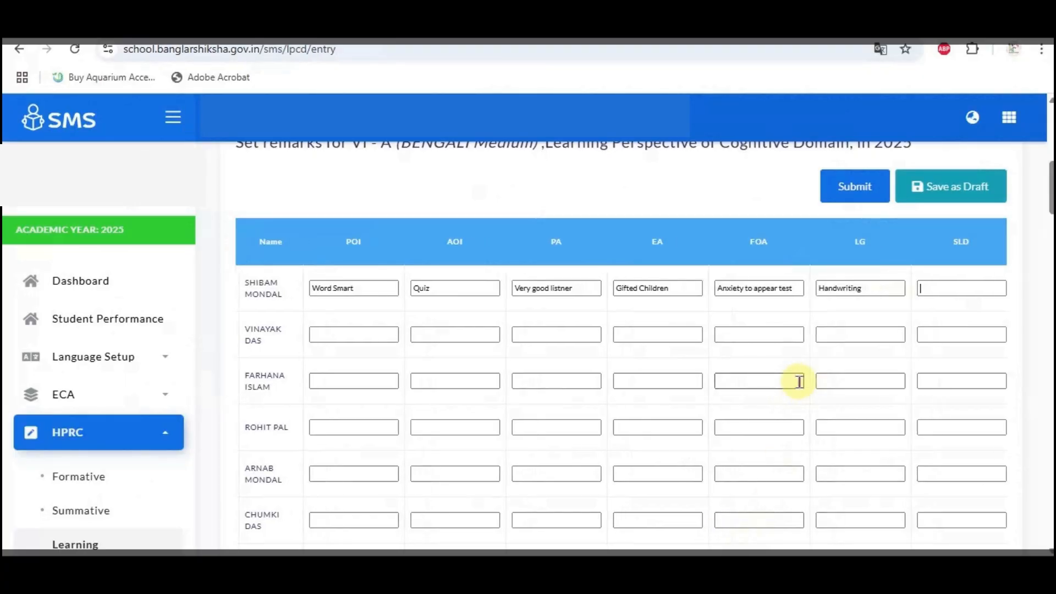
left_click(715, 484)
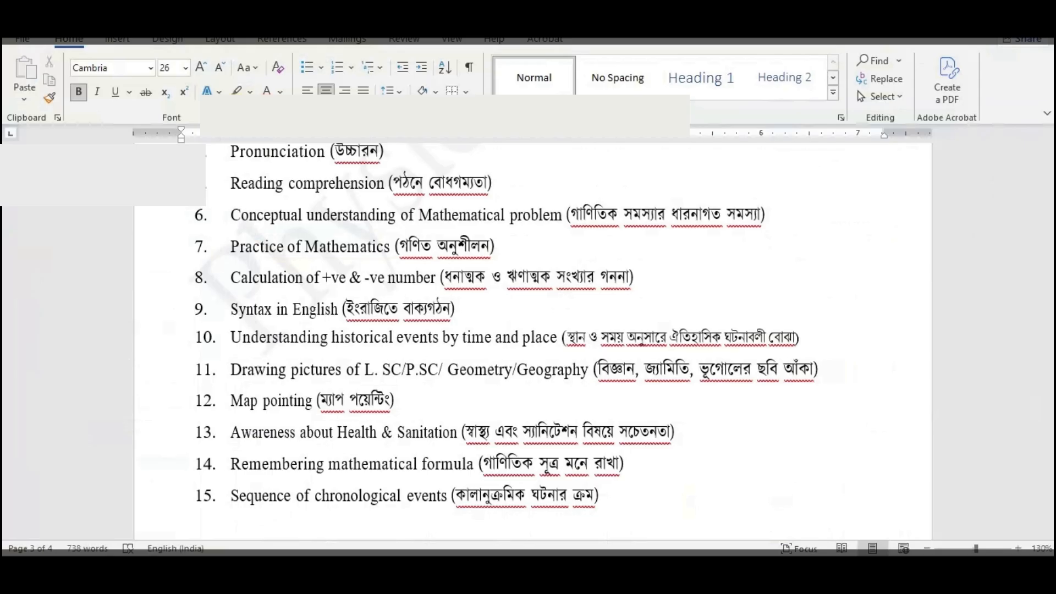
scroll(670, 403, "down", 5)
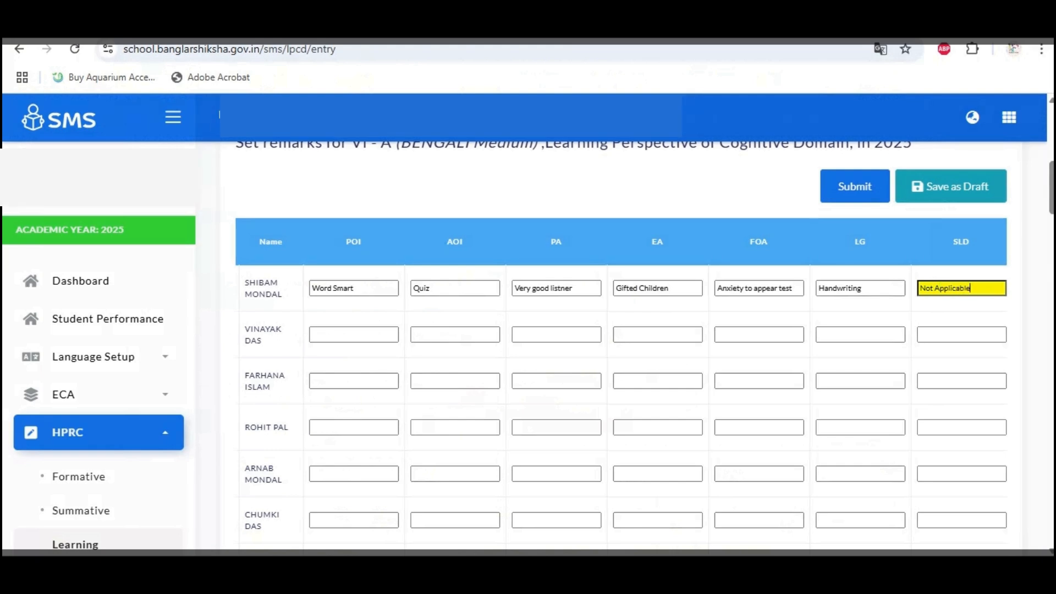
key("Tab")
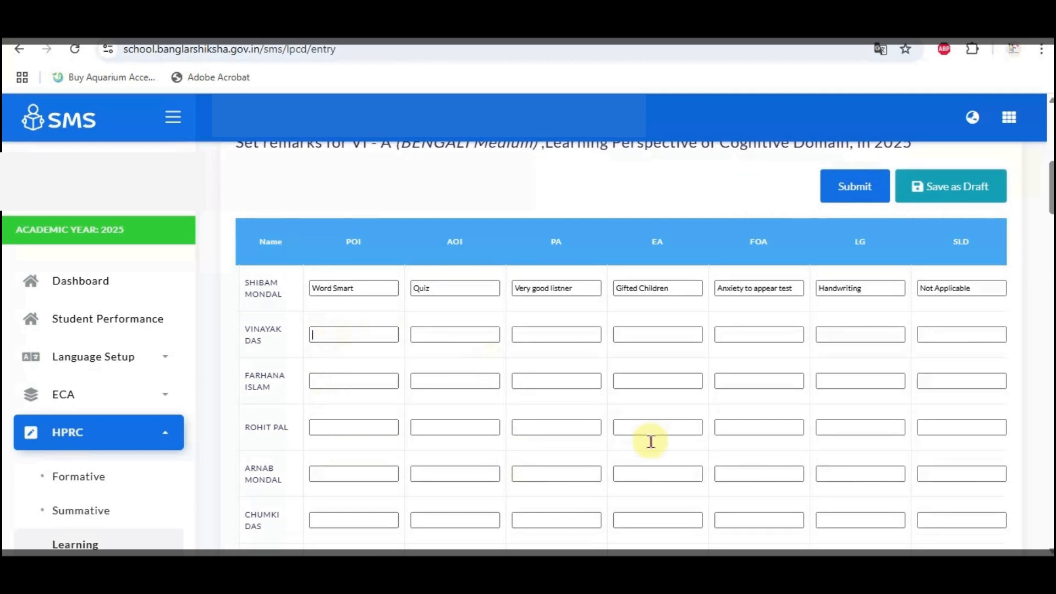
- Review the class VI-A entries in Holistic Rough.pdf, and save the portal remarks as a draft
key("alt+Tab")
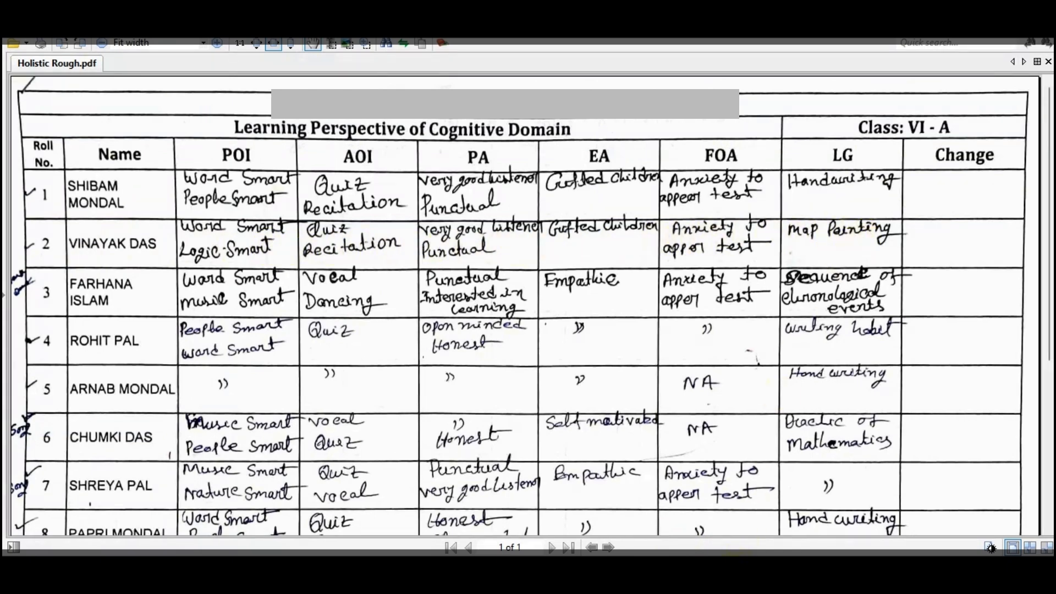
key("alt+Tab")
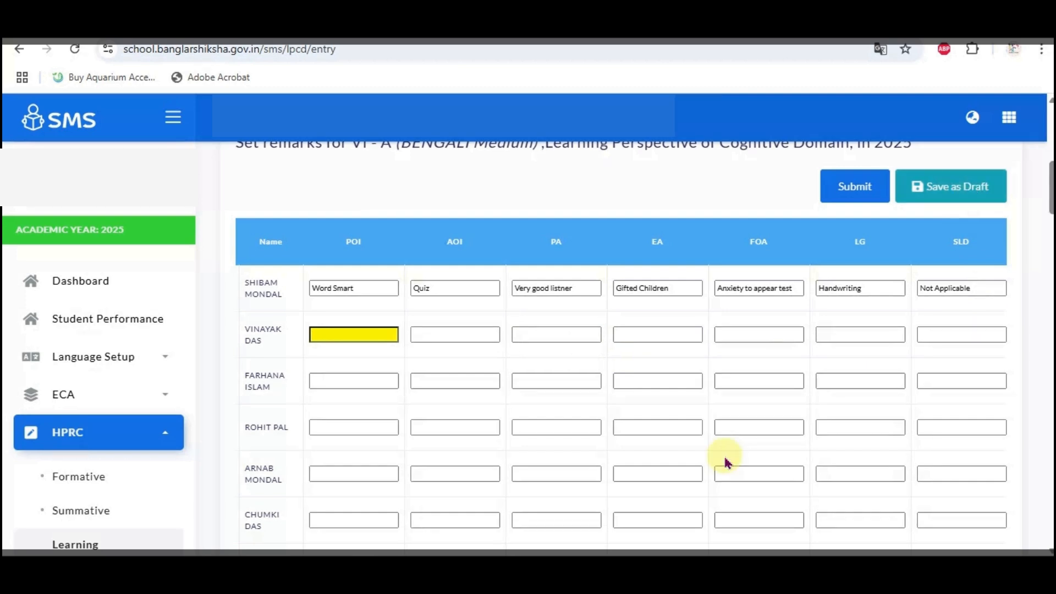
left_click(958, 189)
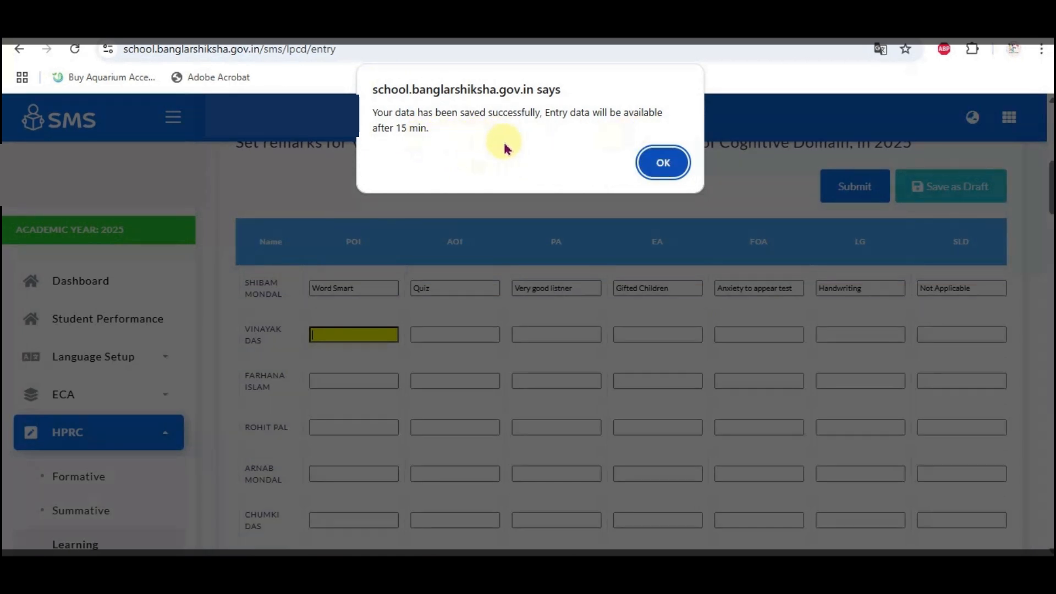
left_click(664, 164)
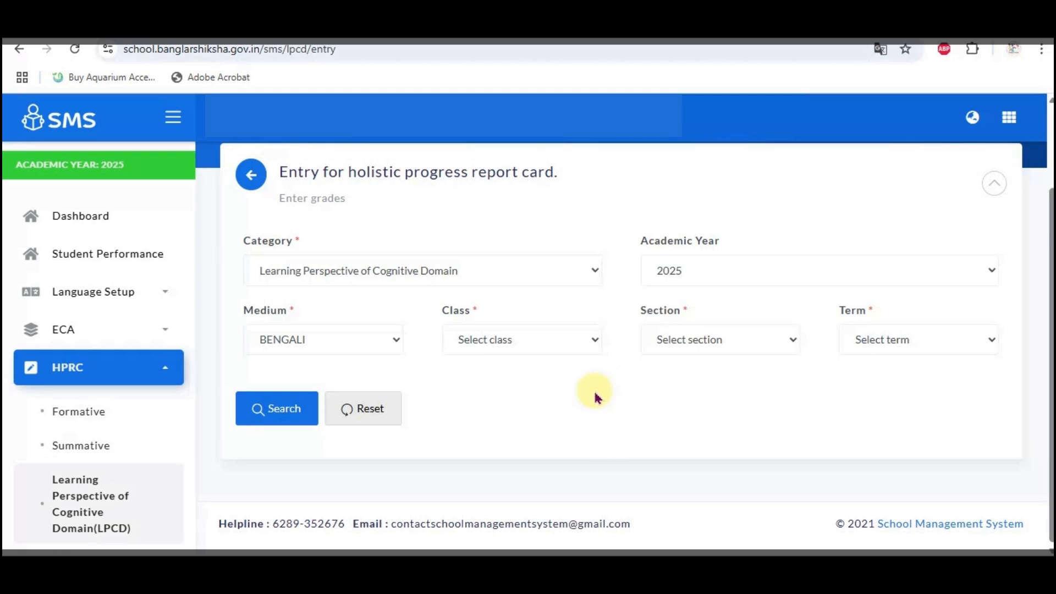
- Load the Learning Perspective of Cognitive Domain remarks for class V, section A, choosing a term for the search
left_click(592, 344)
left_click(502, 386)
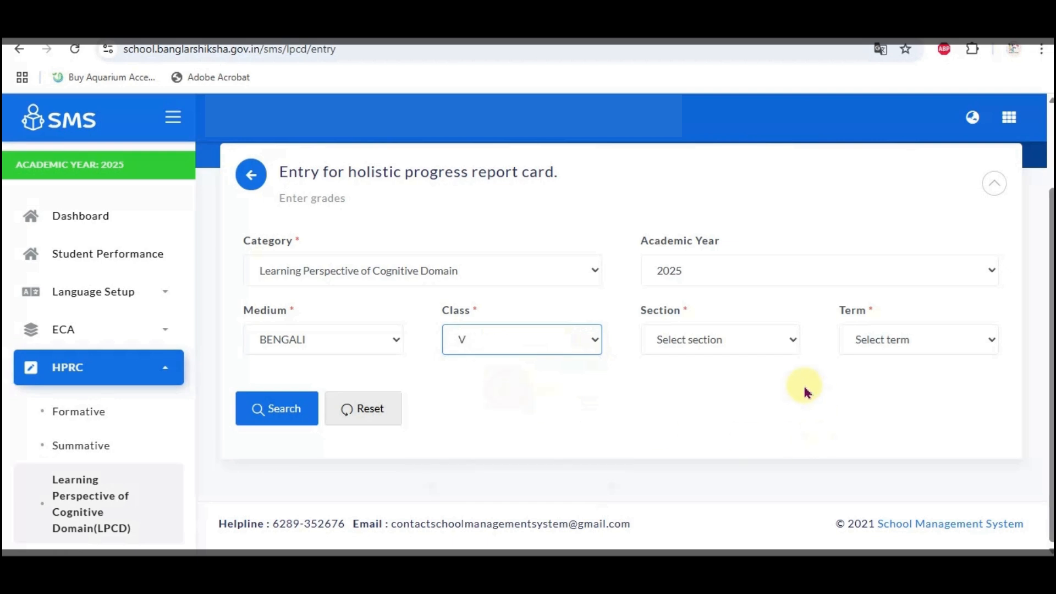
left_click(762, 342)
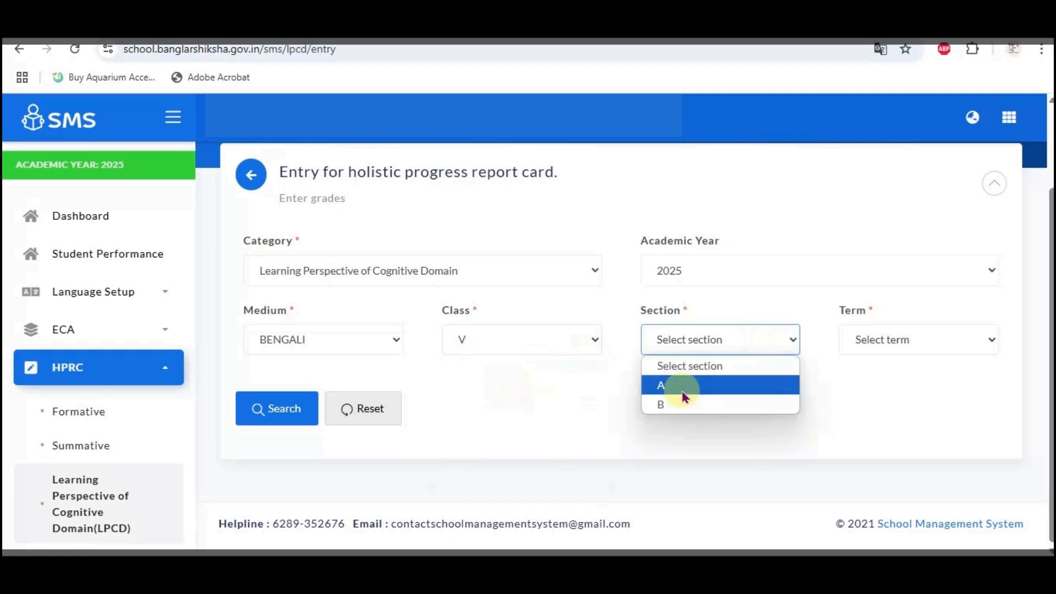
left_click(684, 395)
left_click(908, 343)
left_click(924, 384)
left_click(282, 416)
- Examine the class V-A remarks table for students with filled-in remarks and students whose rows are still blank
scroll(637, 404, "down", 4)
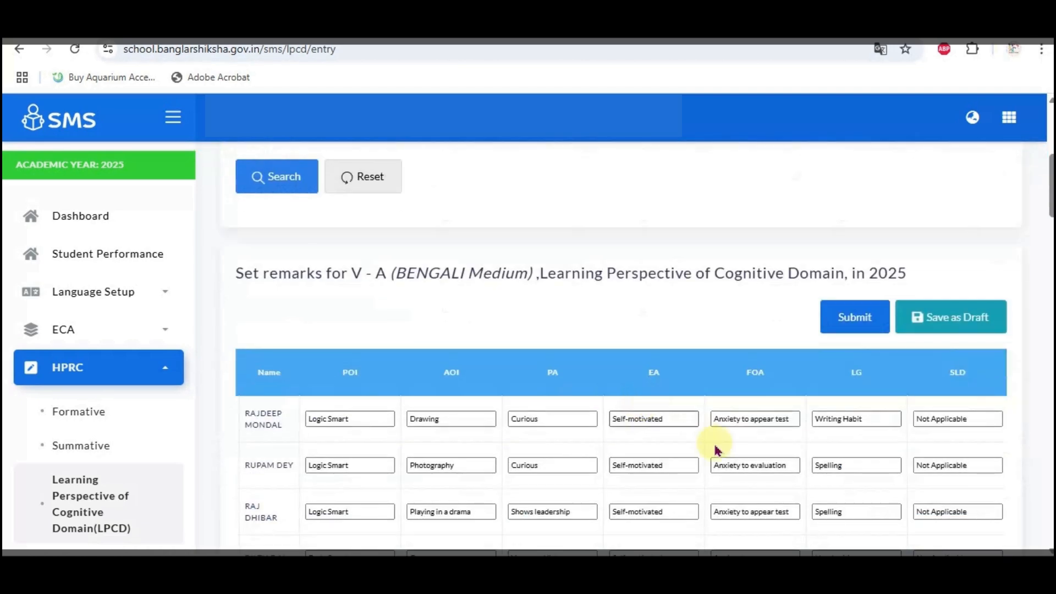
scroll(700, 427, "down", 3)
scroll(695, 415, "down", 1)
scroll(724, 281, "down", 8)
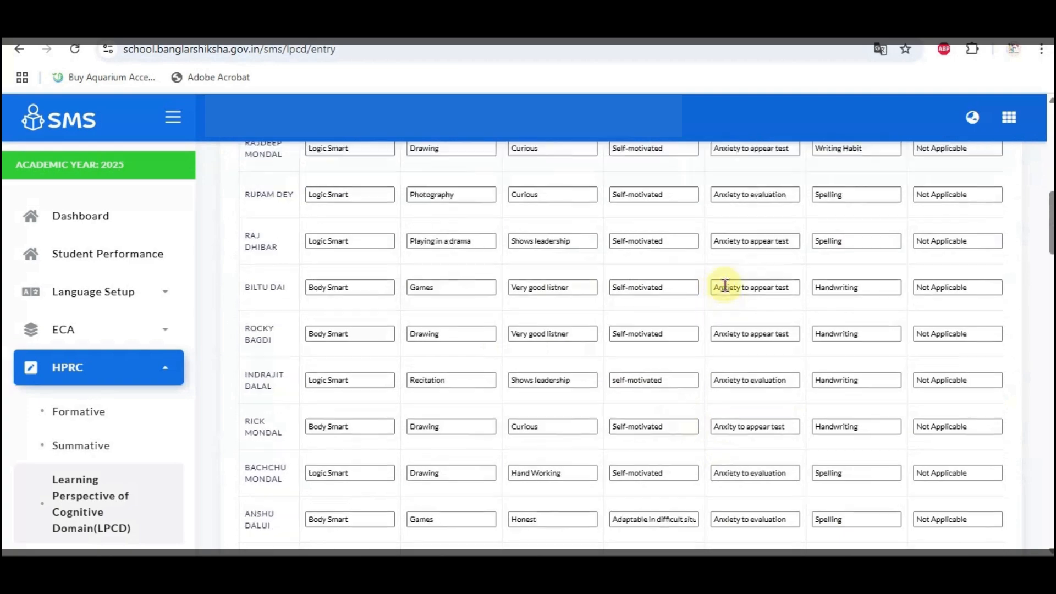
scroll(724, 292, "down", 20)
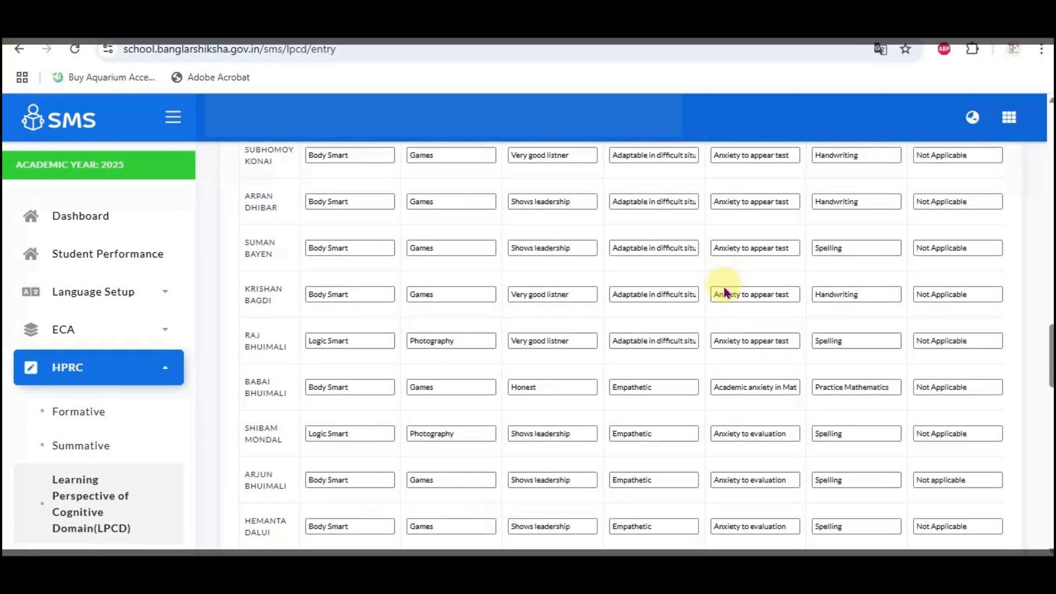
scroll(462, 367, "down", 9)
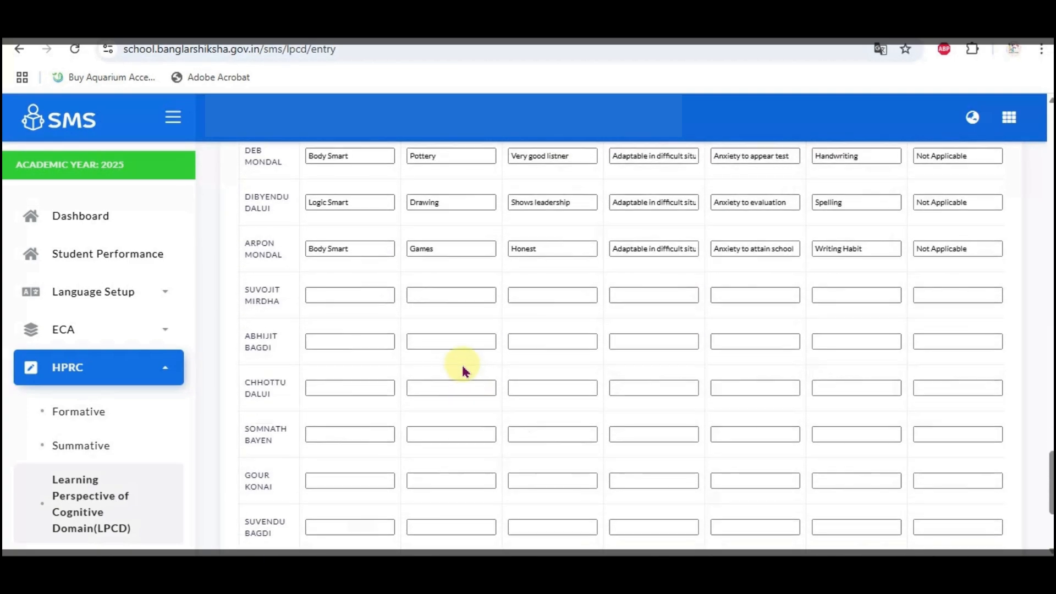
scroll(381, 324, "down", 5)
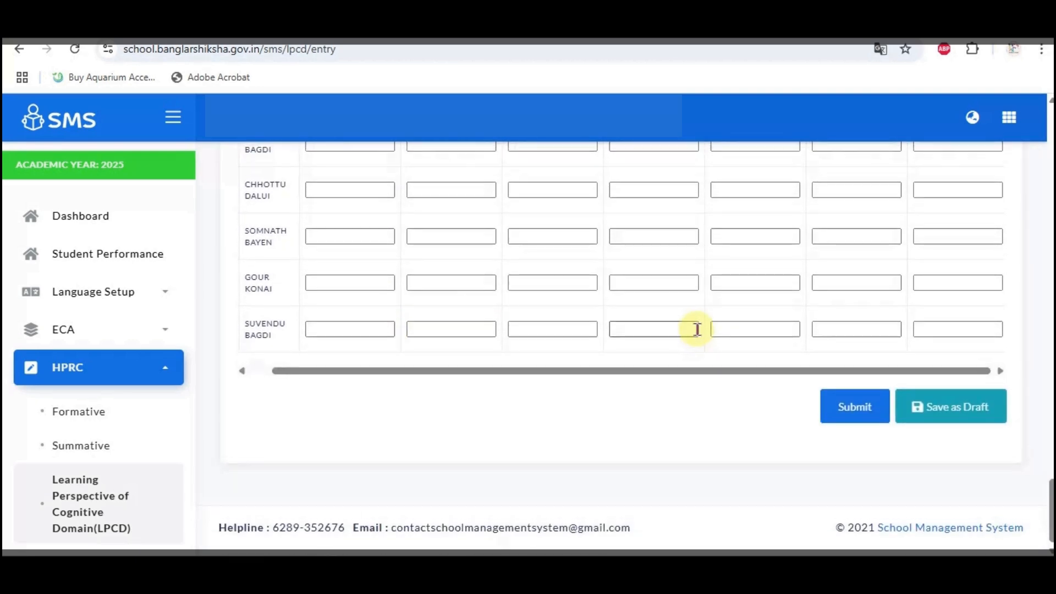
scroll(349, 278, "up", 4)
scroll(935, 358, "up", 2)
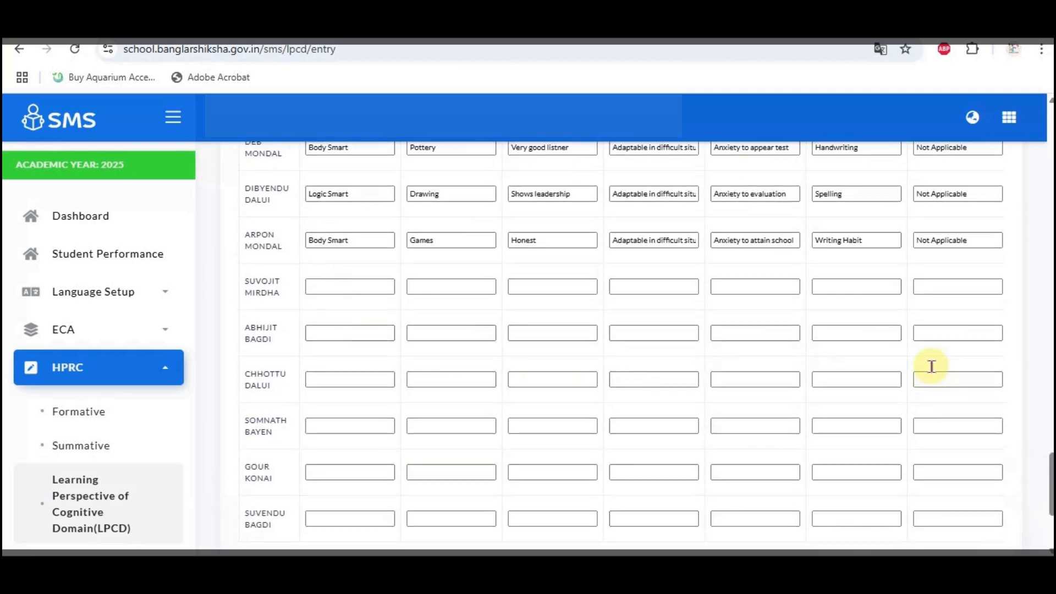
scroll(836, 417, "up", 3)
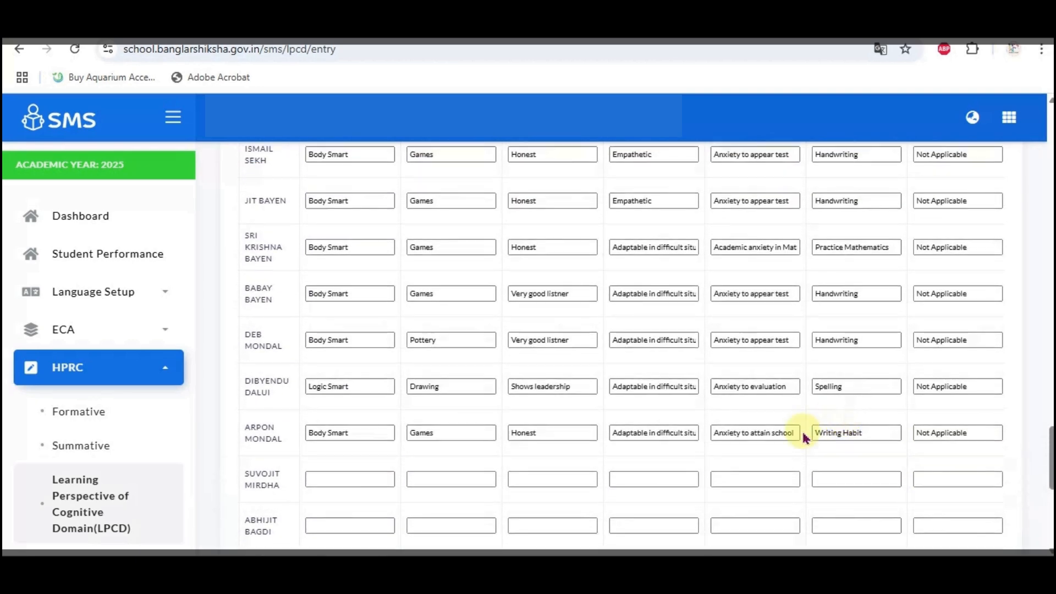
scroll(990, 435, "down", 3)
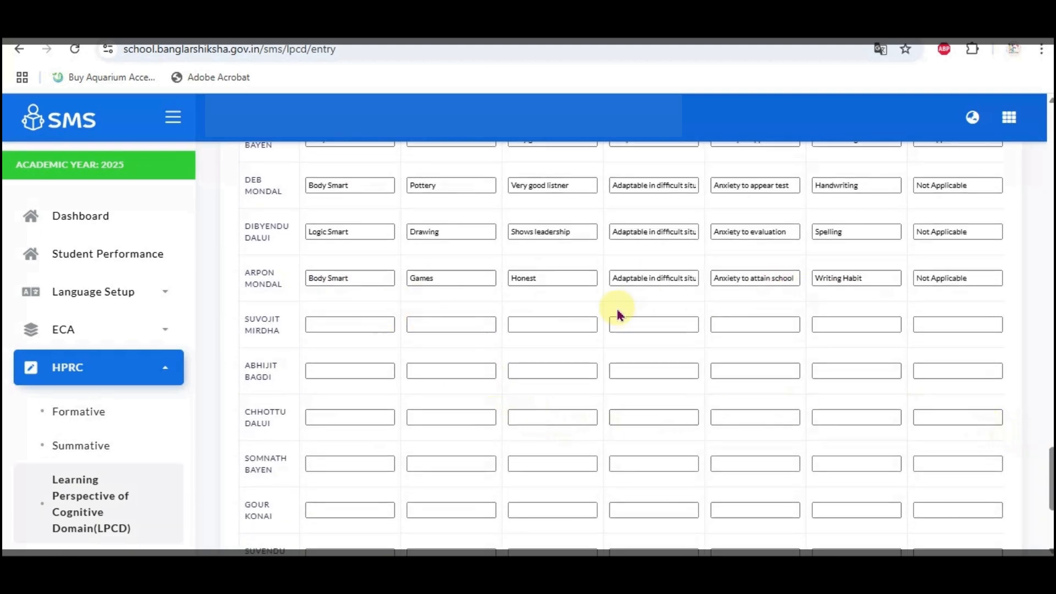
scroll(522, 308, "down", 2)
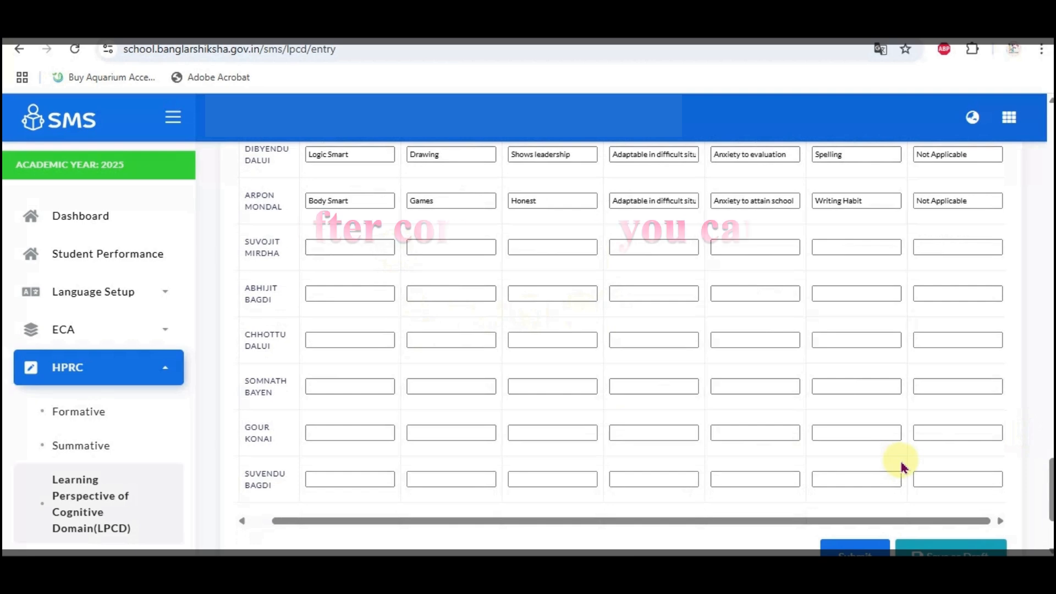
scroll(550, 352, "up", 6)
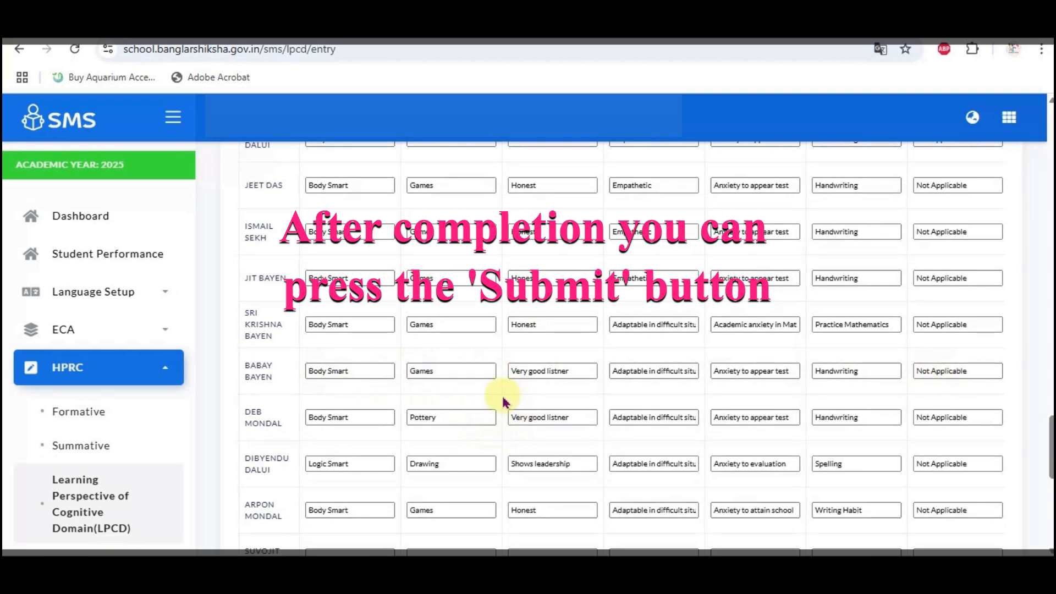
scroll(490, 407, "down", 2)
scroll(490, 404, "down", 4)
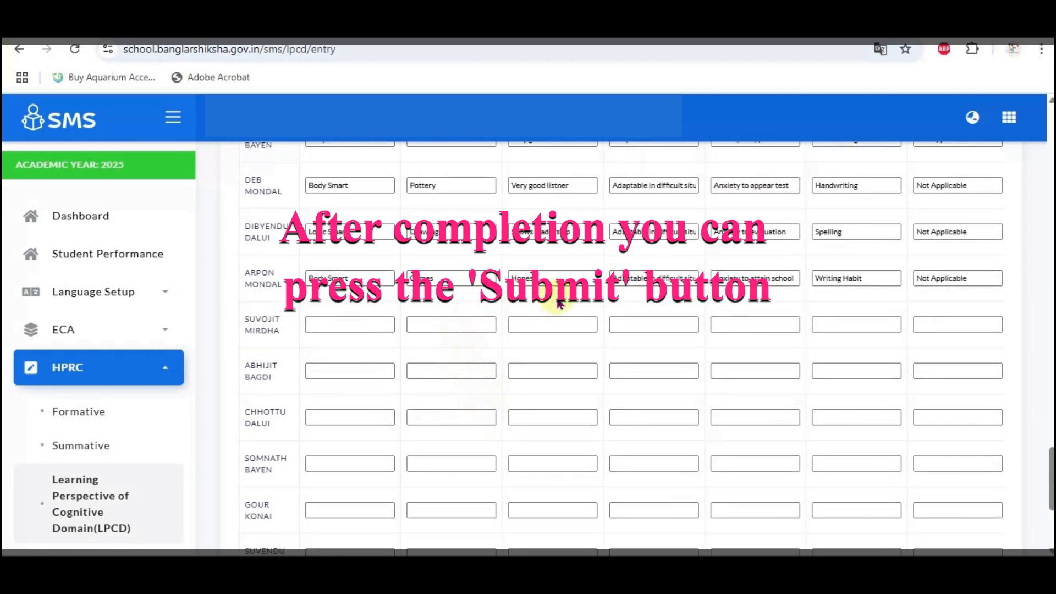
scroll(584, 306, "down", 3)
scroll(686, 314, "down", 1)
scroll(806, 444, "up", 7)
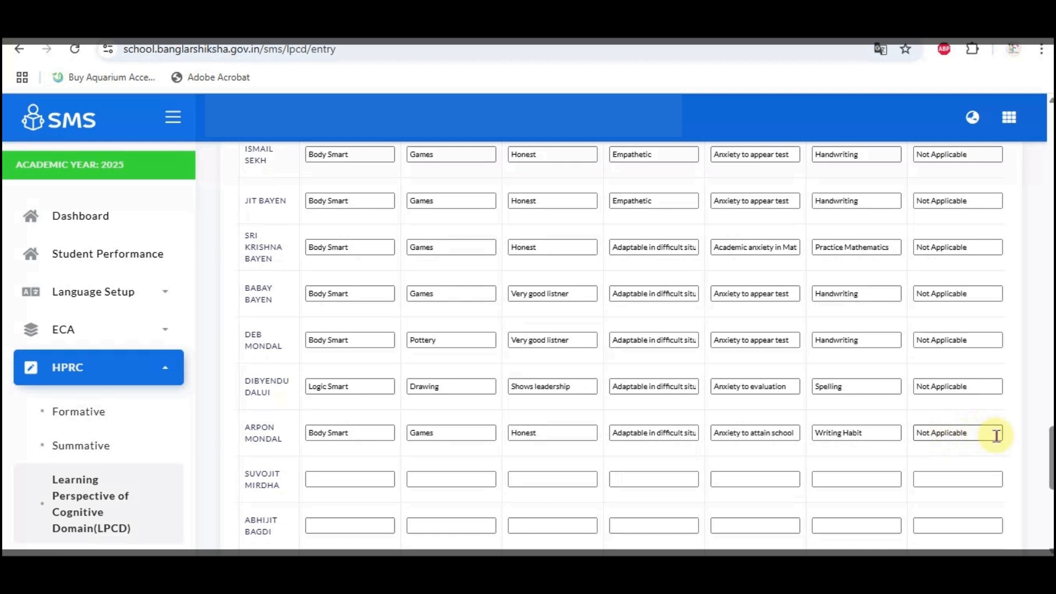
- Save the class V-A remarks as a draft and dismiss the portal's message
scroll(996, 432, "down", 7)
left_click(961, 406)
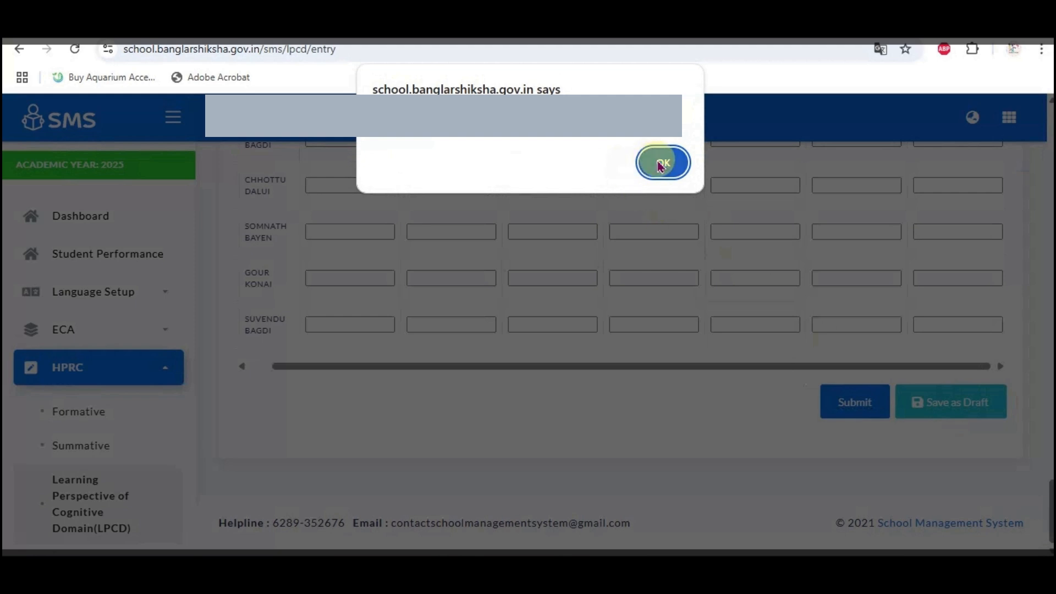
left_click(662, 166)
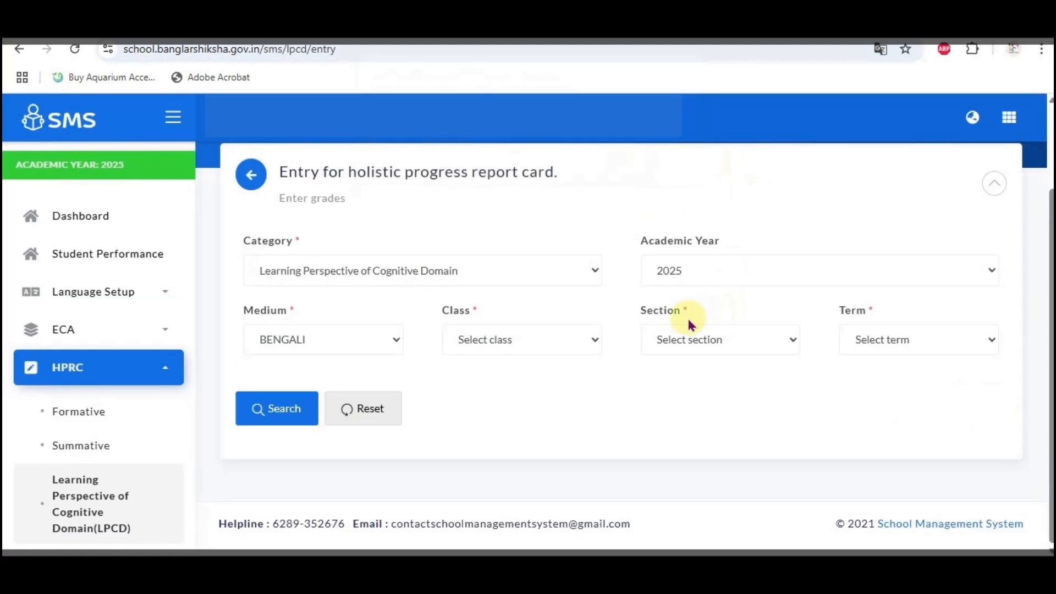
left_click(572, 344)
left_click(508, 385)
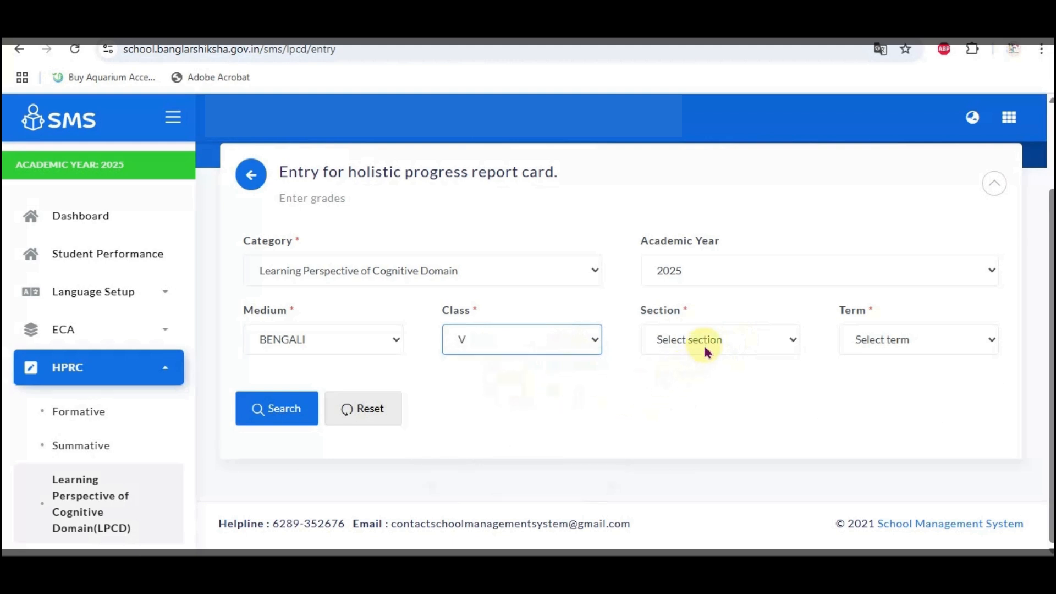
left_click(710, 352)
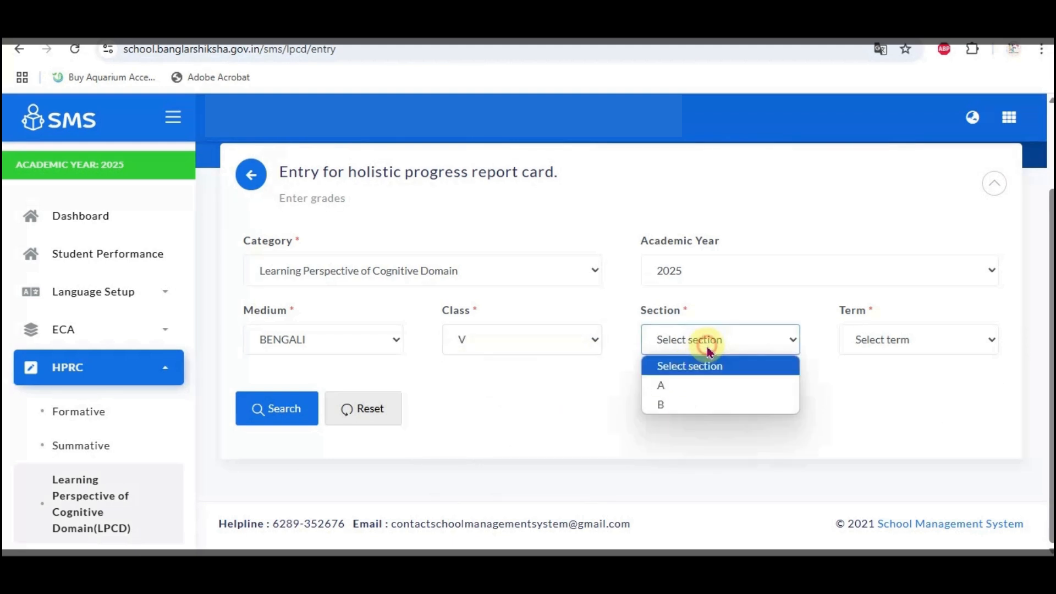
left_click(680, 407)
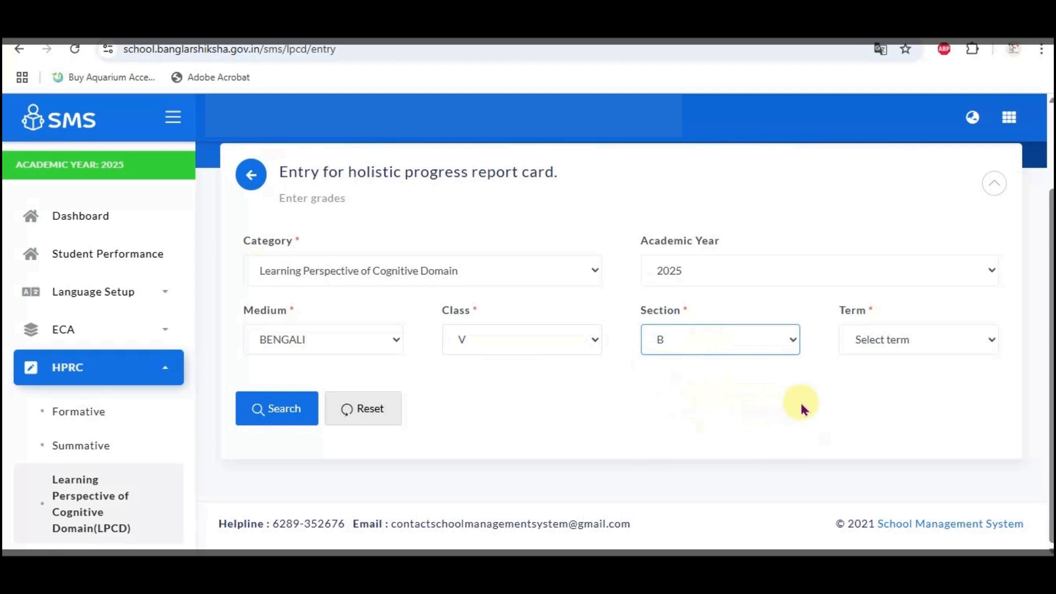
left_click(916, 346)
left_click(915, 385)
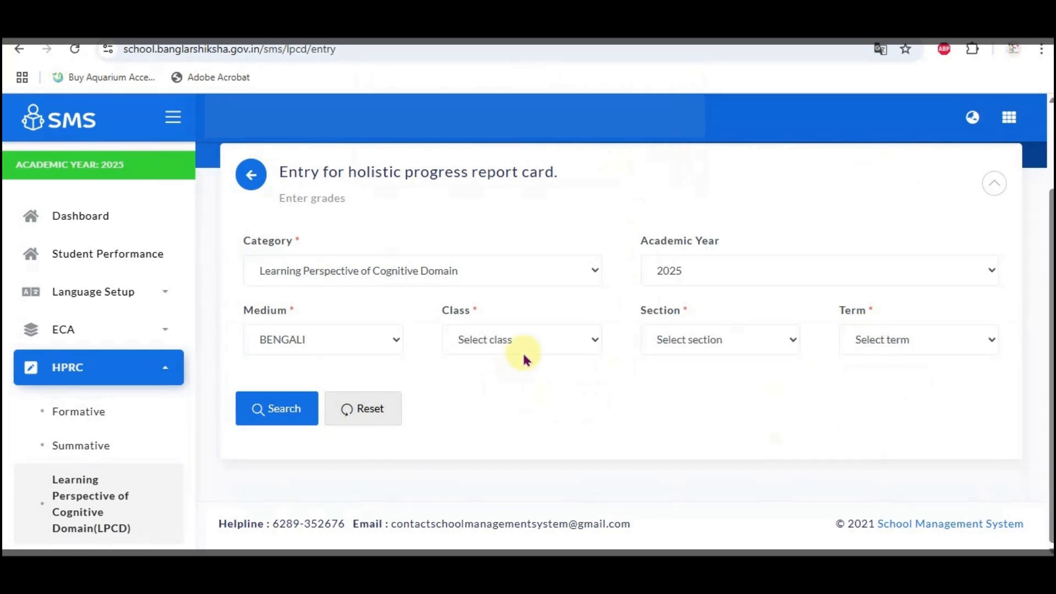
- Load the Learning Perspective of Cognitive Domain remarks for class V, section B, with Evaluation-I as the term
left_click(530, 340)
left_click(508, 385)
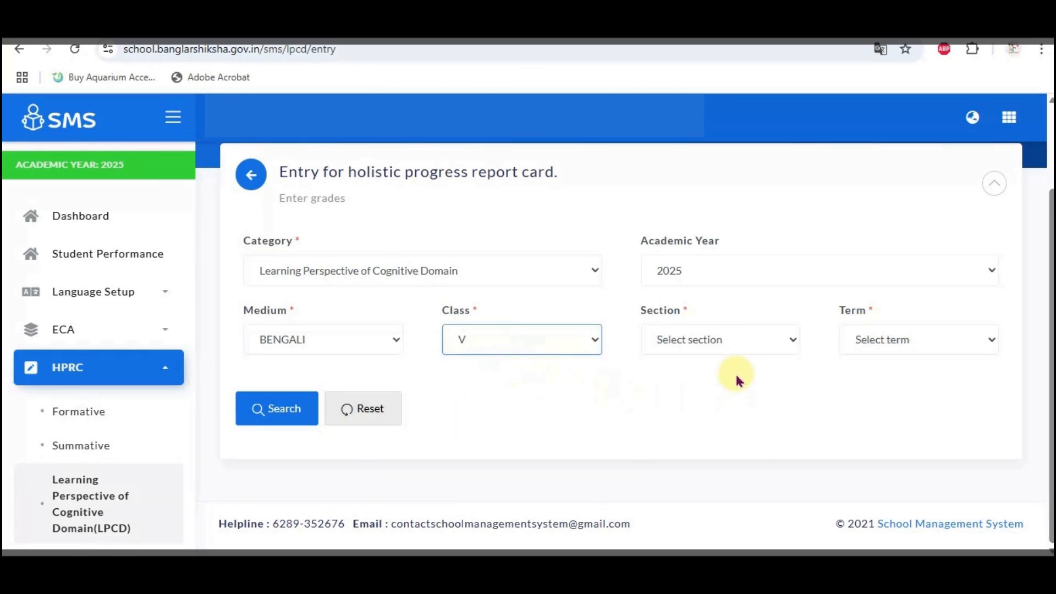
left_click(733, 348)
left_click(685, 405)
left_click(960, 346)
left_click(913, 387)
left_click(280, 417)
scroll(566, 407, "down", 7)
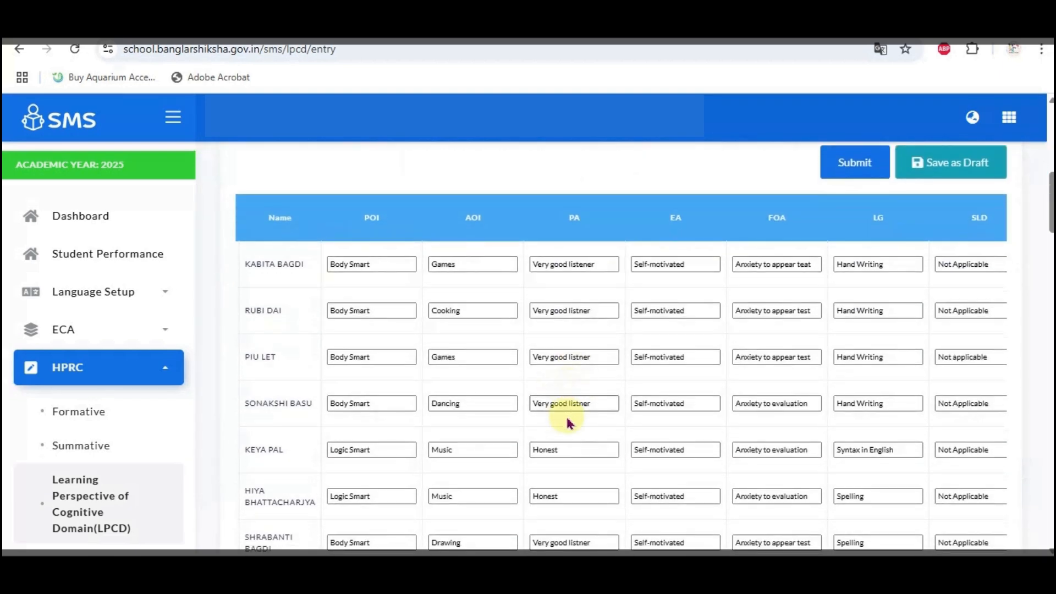
- Extend the LG remark of the fifth-from-last class V-B student to read "Spelling & Punctuation marks"
scroll(676, 291, "down", 20)
scroll(677, 304, "down", 15)
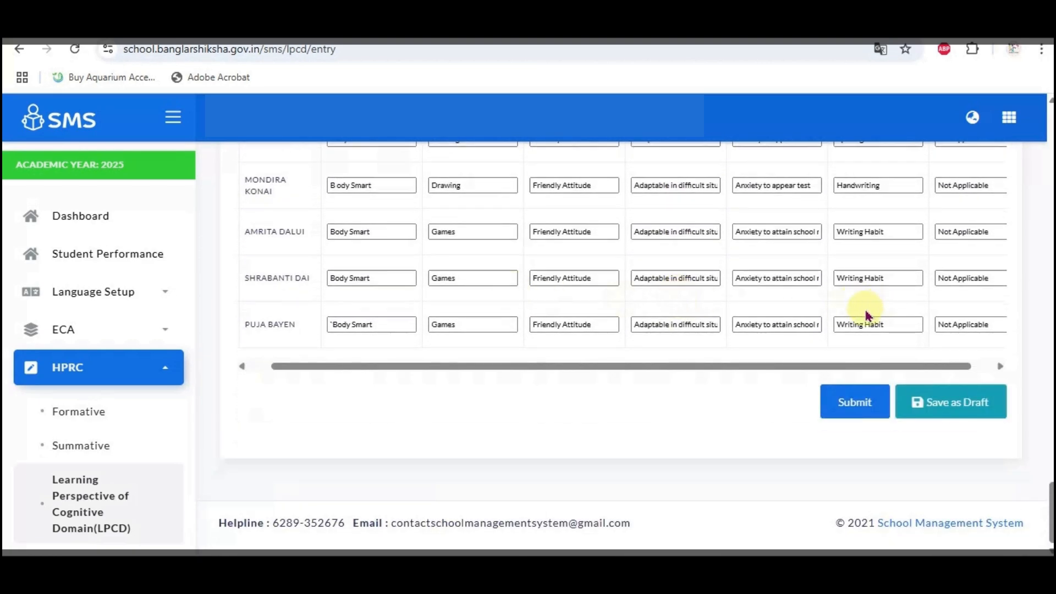
scroll(761, 323, "up", 3)
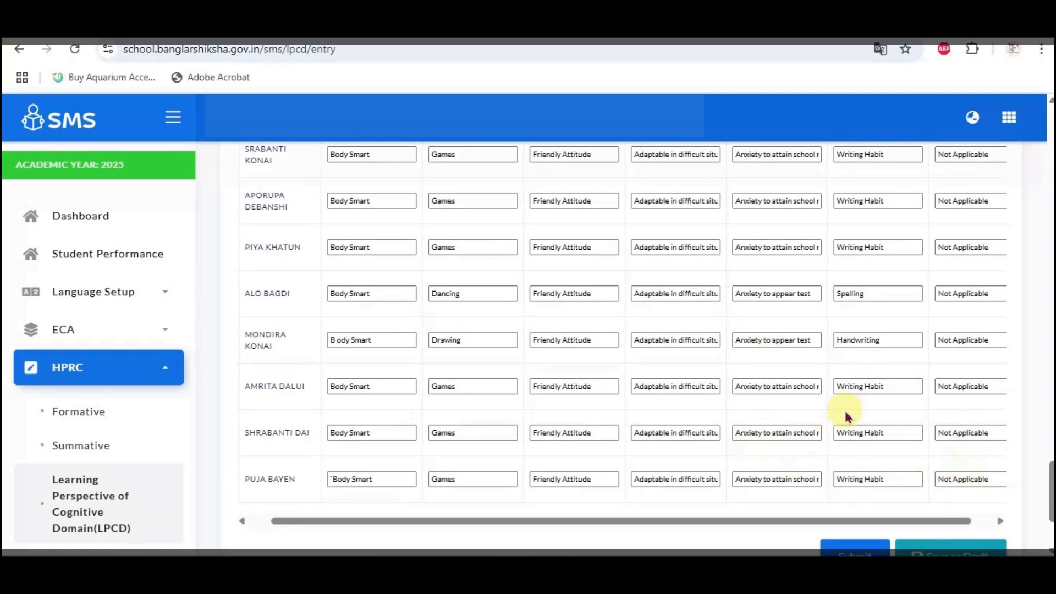
left_click(875, 290)
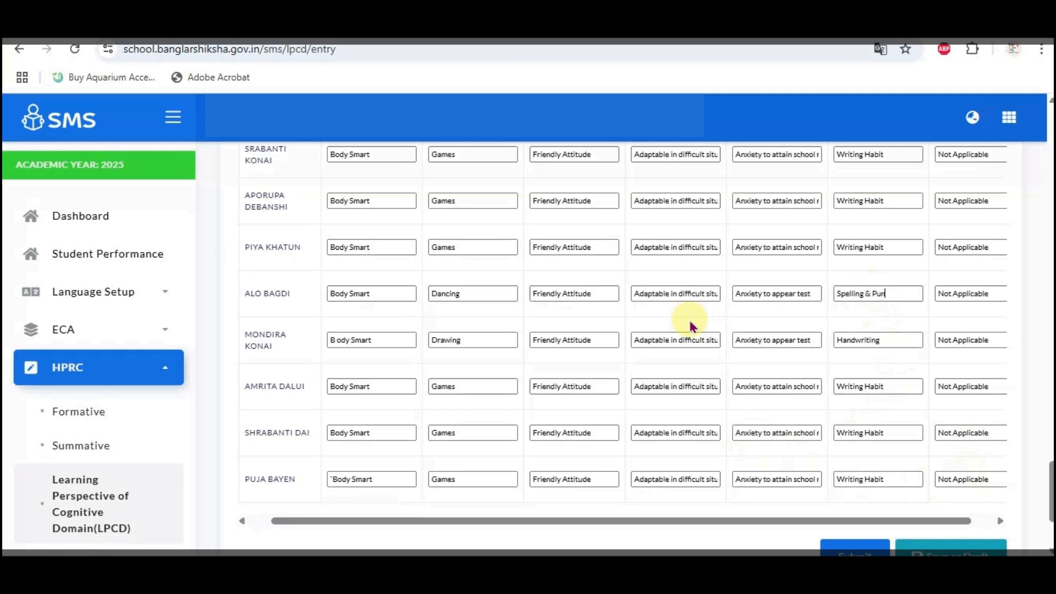
type("& Punctuation marks")
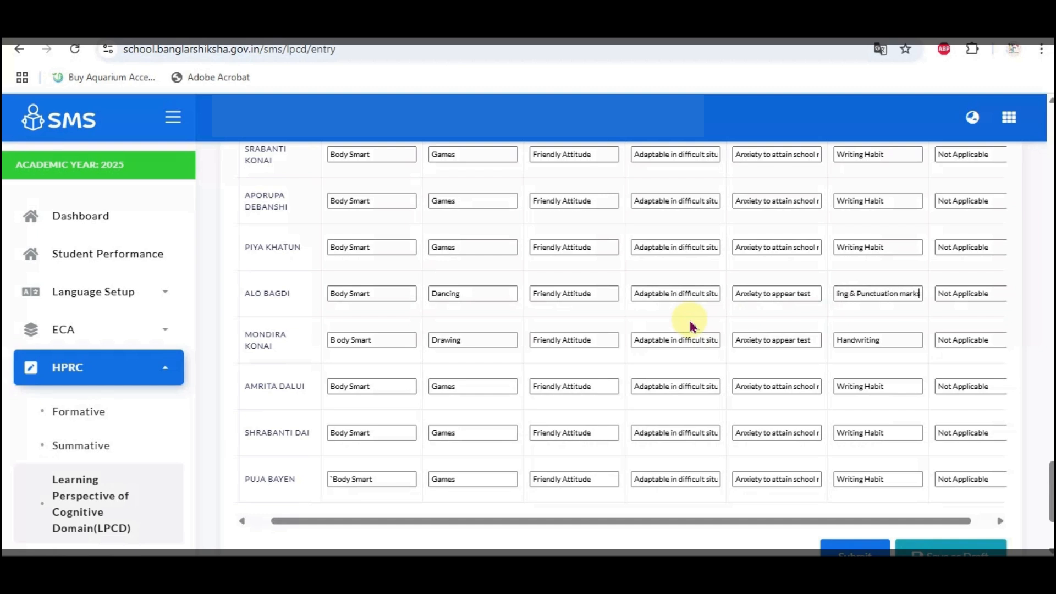
- Highlight the added "& Punctuation marks" text in that LG remark, and go to the LG field of the student below
key("shift+Left")
key("shift+Left")
key("shift+Left")
key("shift+Left")
key("shift+Left")
key("shift+Left")
key("shift+Left")
key("shift+Left")
key("shift+Left")
key("shift+Left")
key("shift+Left")
key("shift+Left")
key("shift+Left")
key("shift+Left")
key("shift+Left")
key("shift+Left")
key("shift+Left")
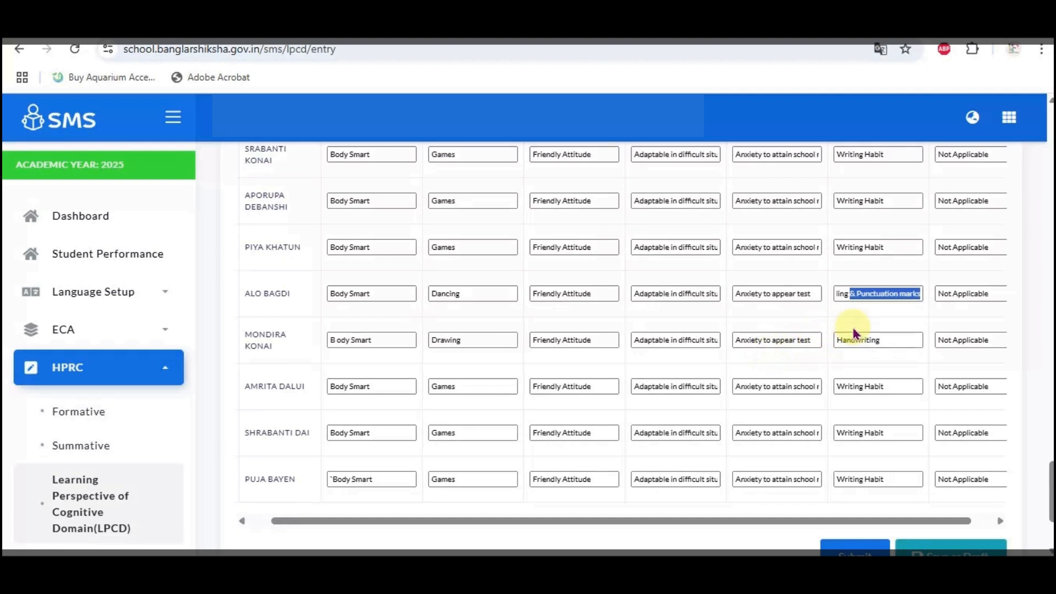
left_click(895, 338)
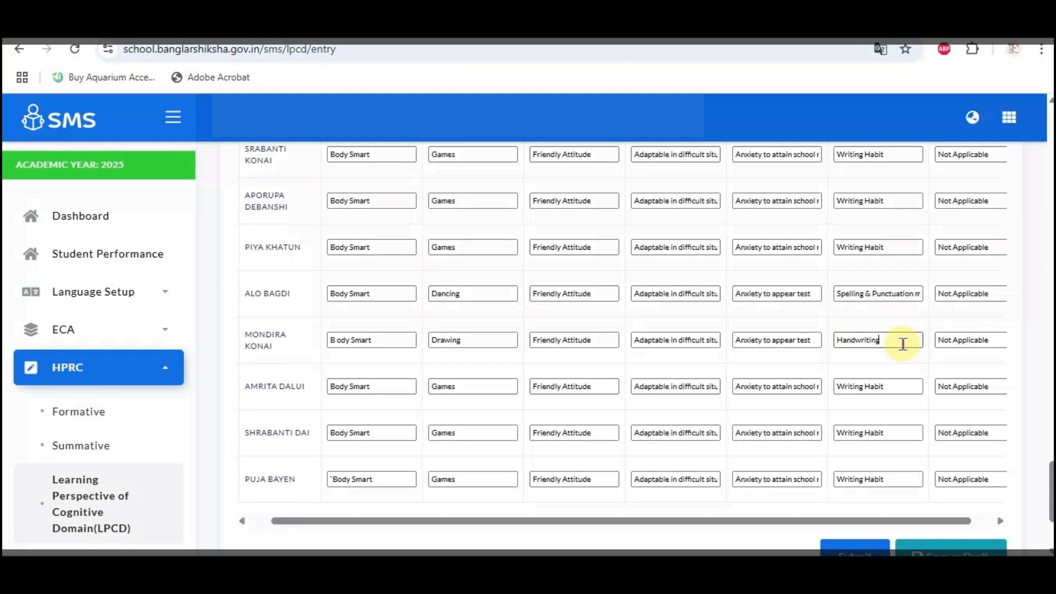
- Consult the class VI-A entries in Holistic Rough.pdf, and return to the LG column of the portal's class V-B table
key("alt+Tab")
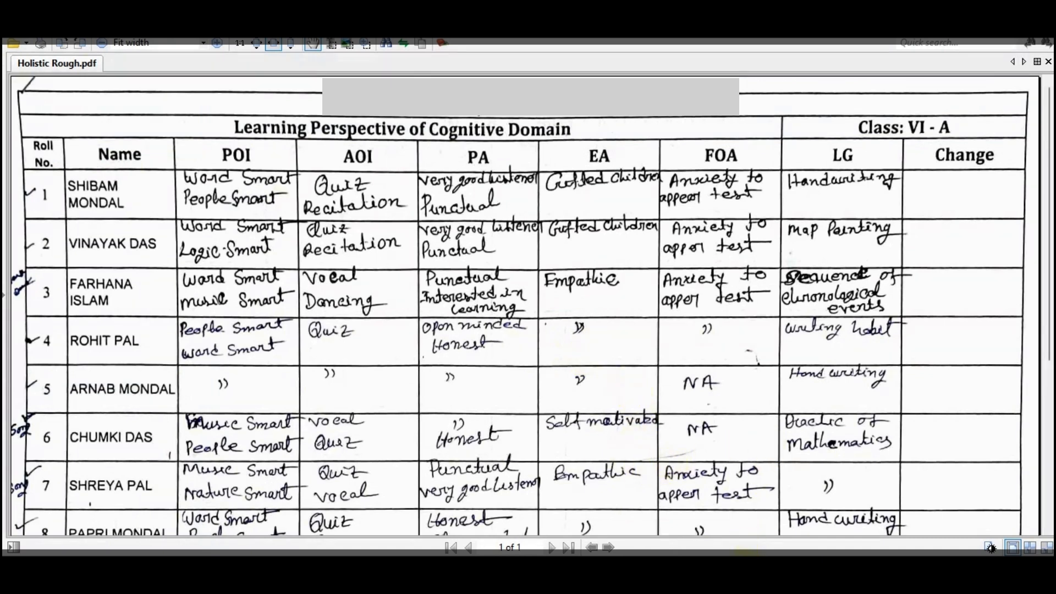
mouse_move(720, 553)
left_click(720, 498)
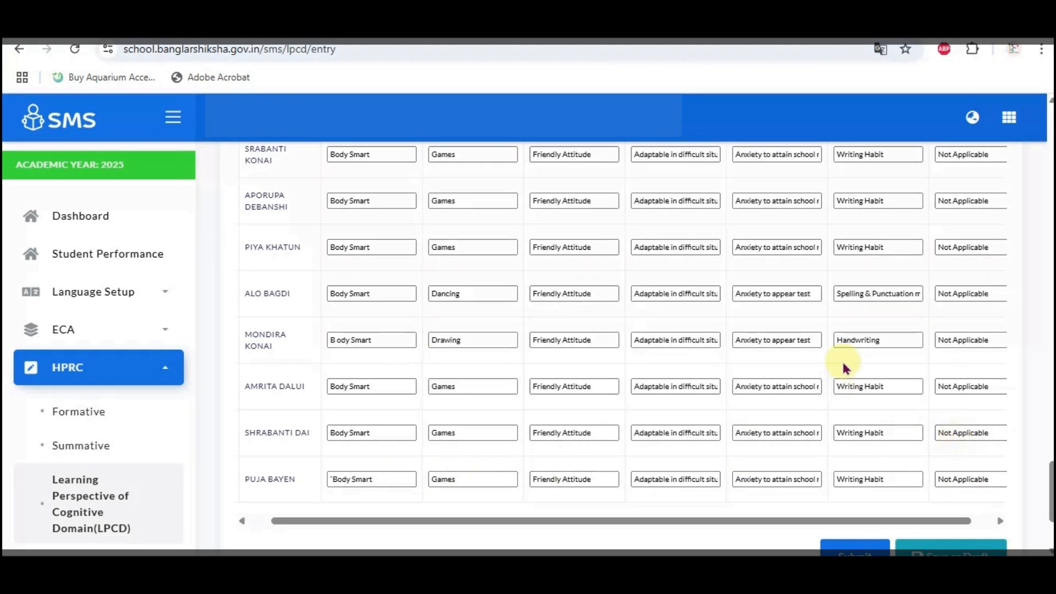
left_click(898, 250)
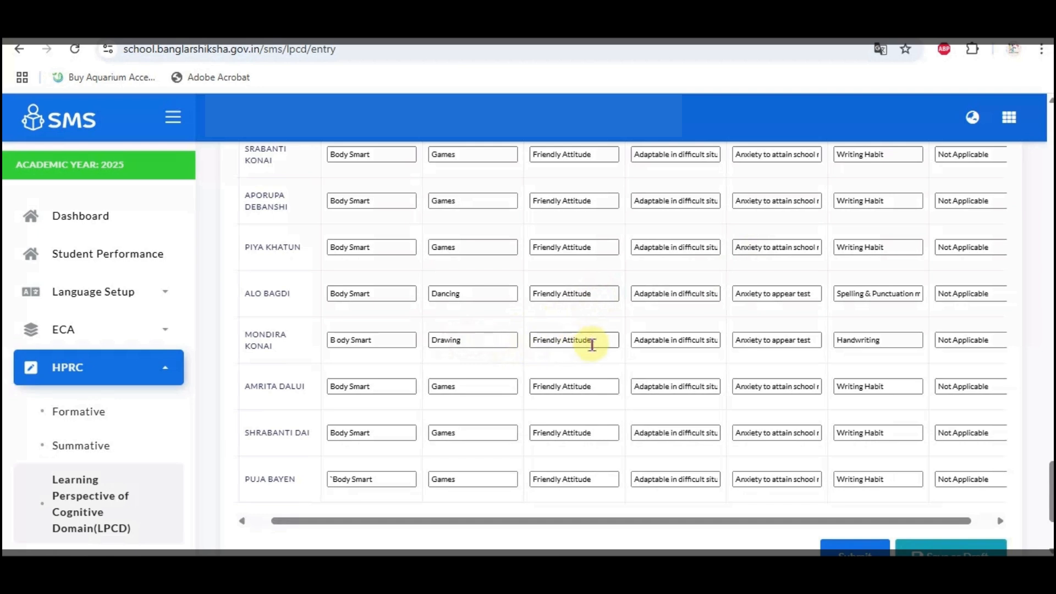
- Save the class V-B remarks as a draft and dismiss the portal's message
scroll(610, 352, "up", 10)
scroll(609, 353, "down", 13)
left_click(938, 401)
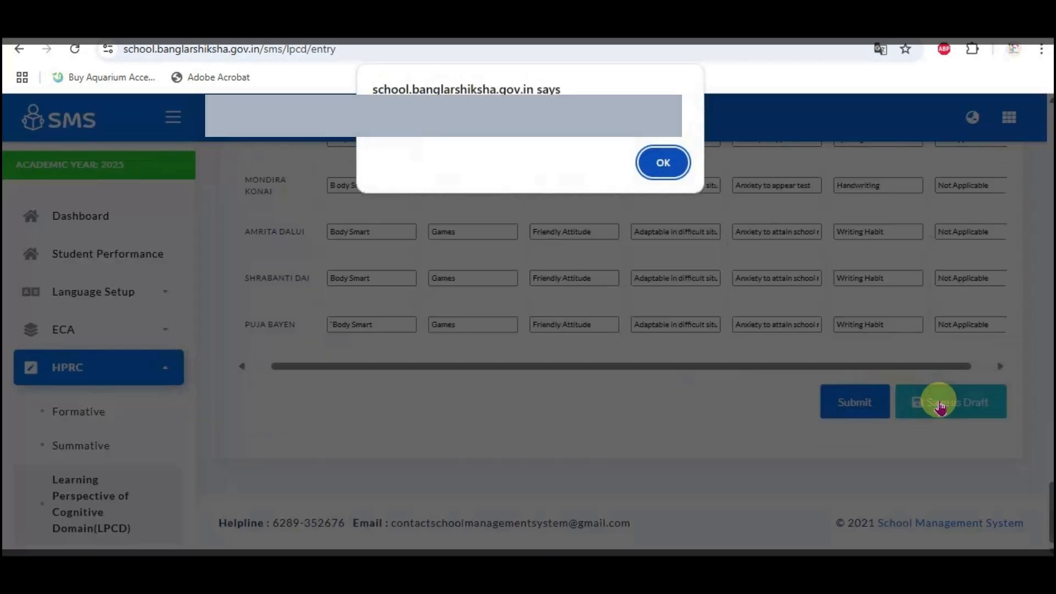
left_click(673, 166)
- Load the Learning Perspective of Cognitive Domain remarks for class VI, section A, with Evaluation-I as the term
left_click(556, 341)
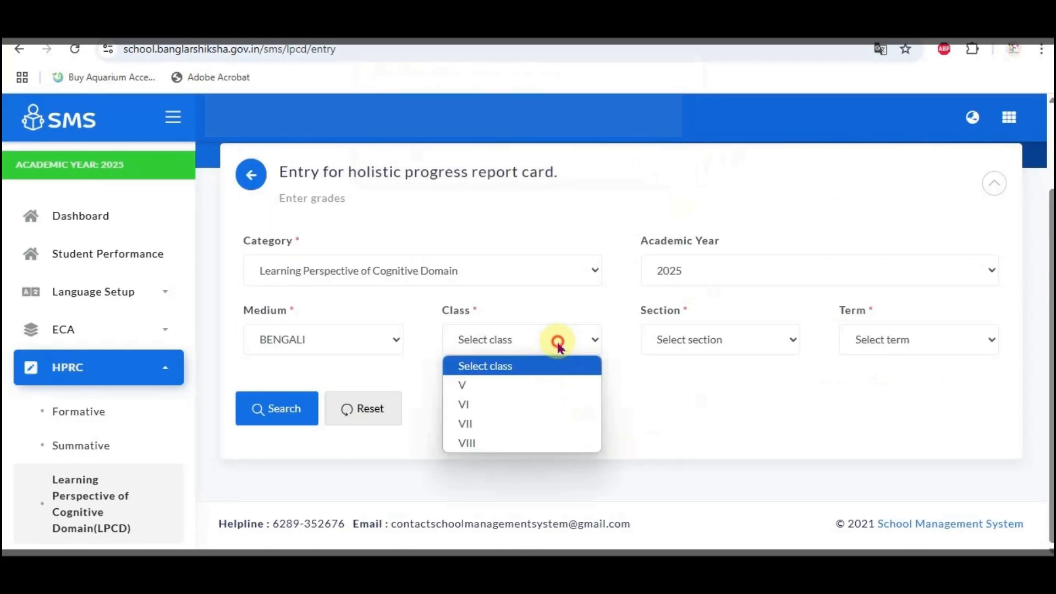
left_click(522, 388)
left_click(521, 406)
left_click(743, 338)
left_click(754, 384)
left_click(925, 343)
left_click(902, 385)
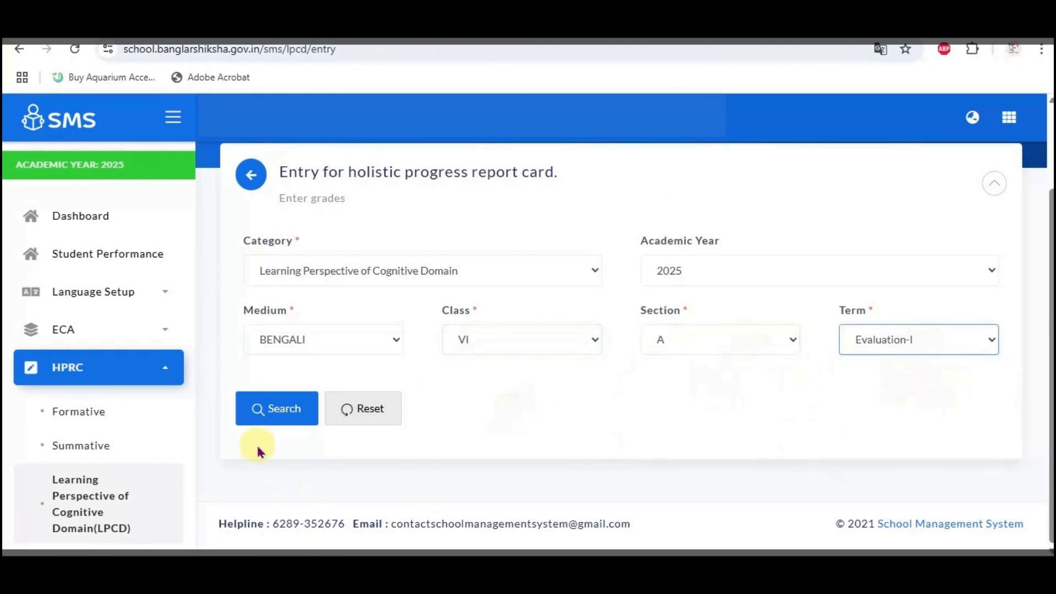
left_click(269, 410)
scroll(454, 403, "down", 5)
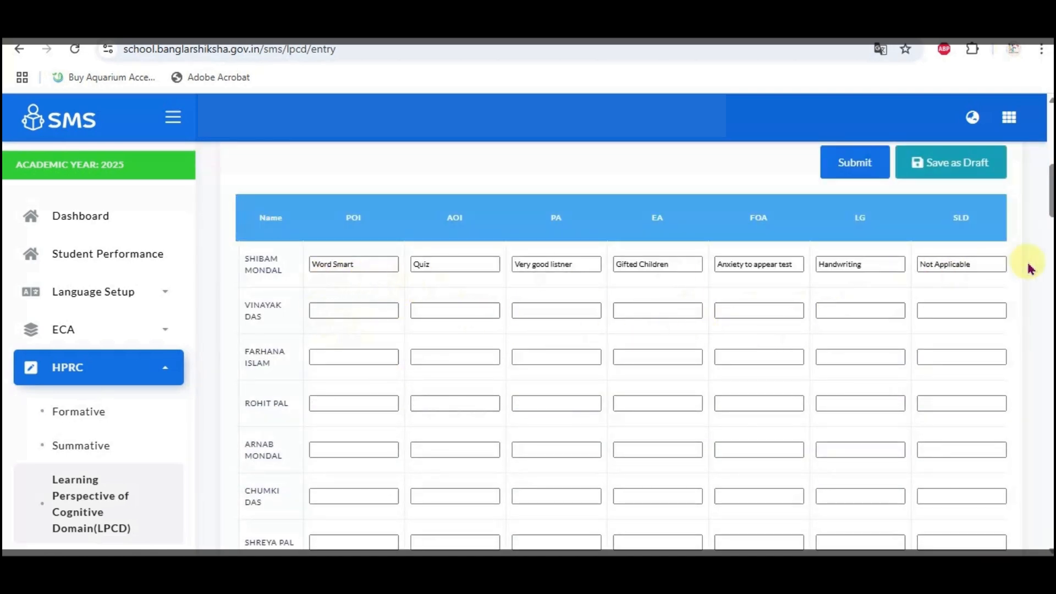
- Enter "Body Smart" as the POI and "Quiz" as the AOI for the second student of class VI-A
left_click(389, 310)
type("Body Smart")
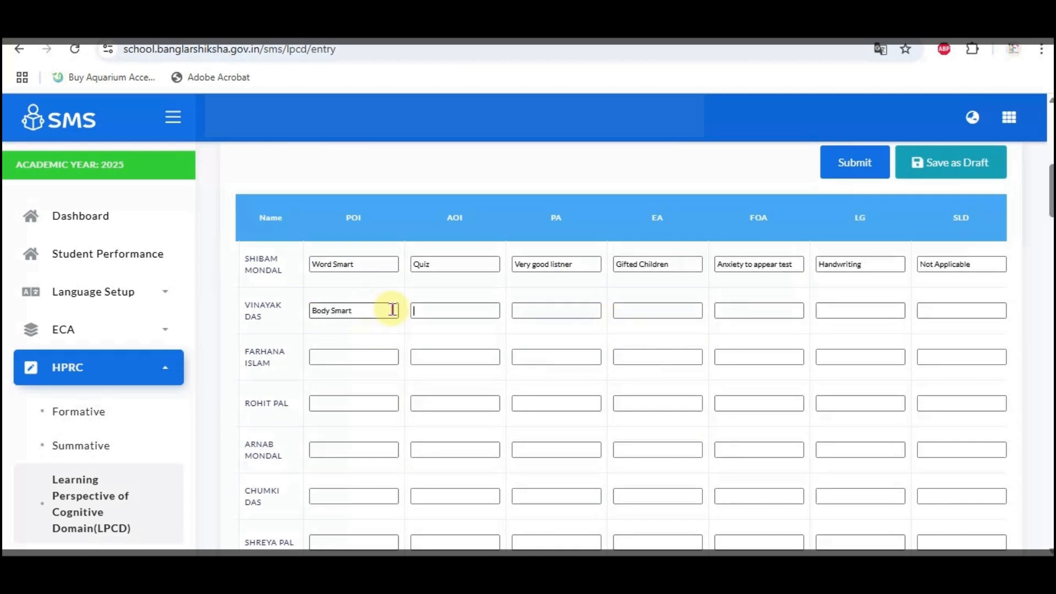
key("Tab")
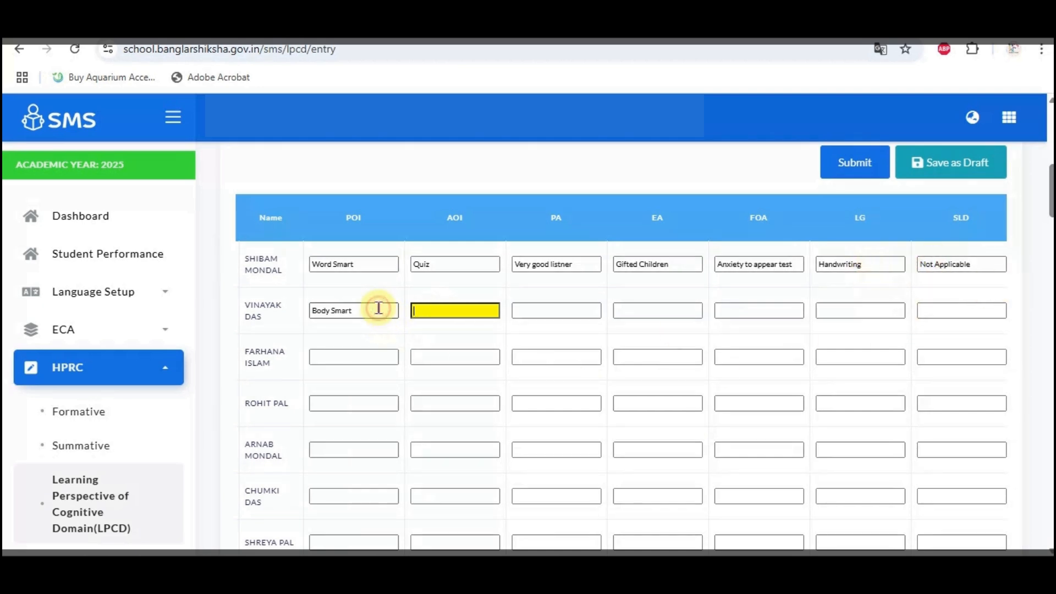
left_click(445, 310)
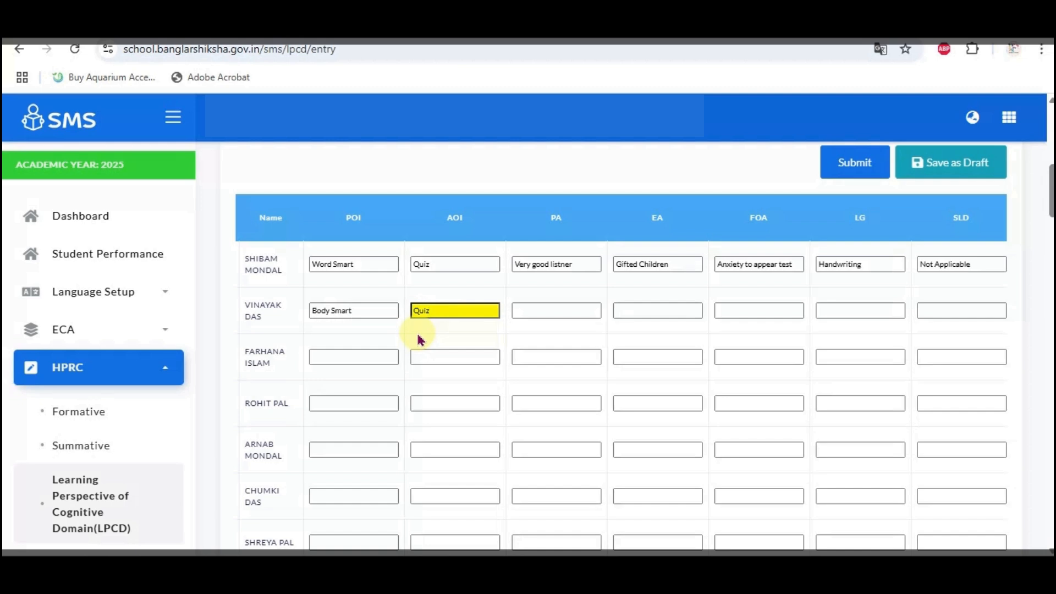
key("Tab")
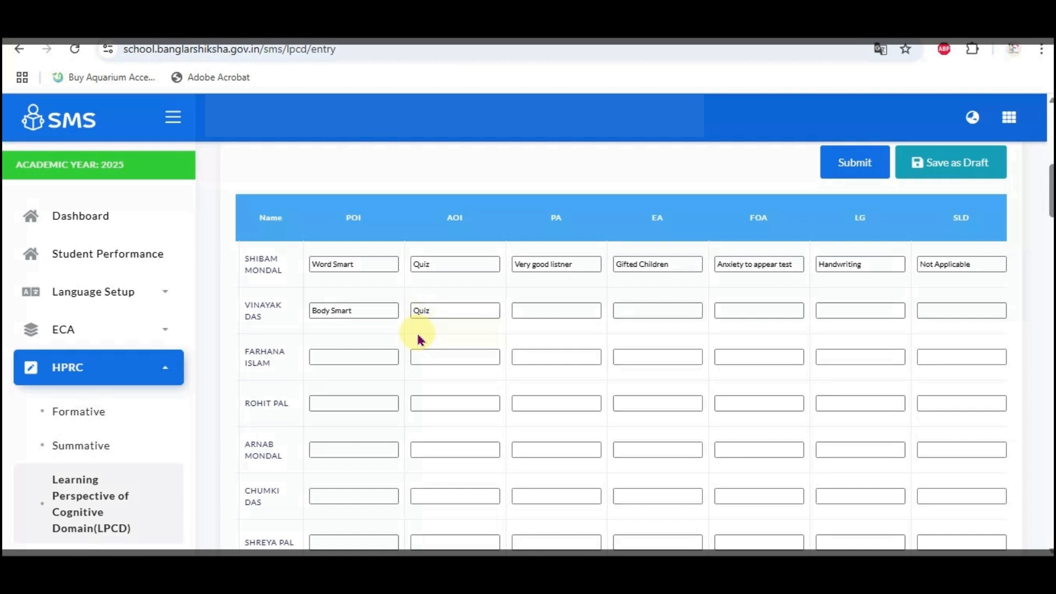